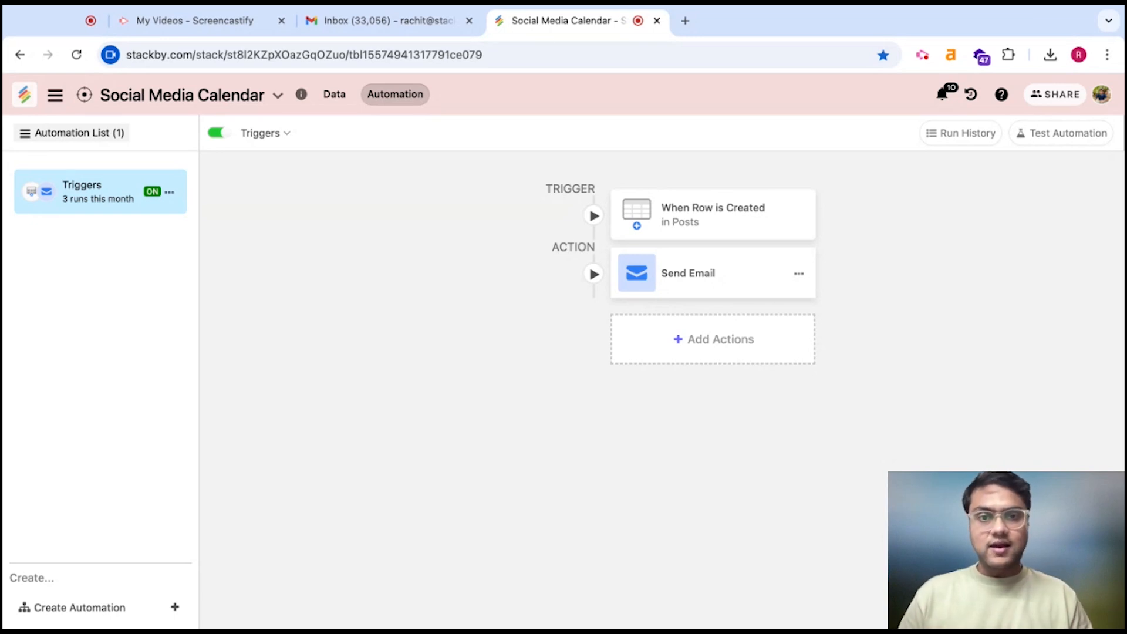
Open the When Row is Created trigger's properties and select Posts as its table.
click(698, 212)
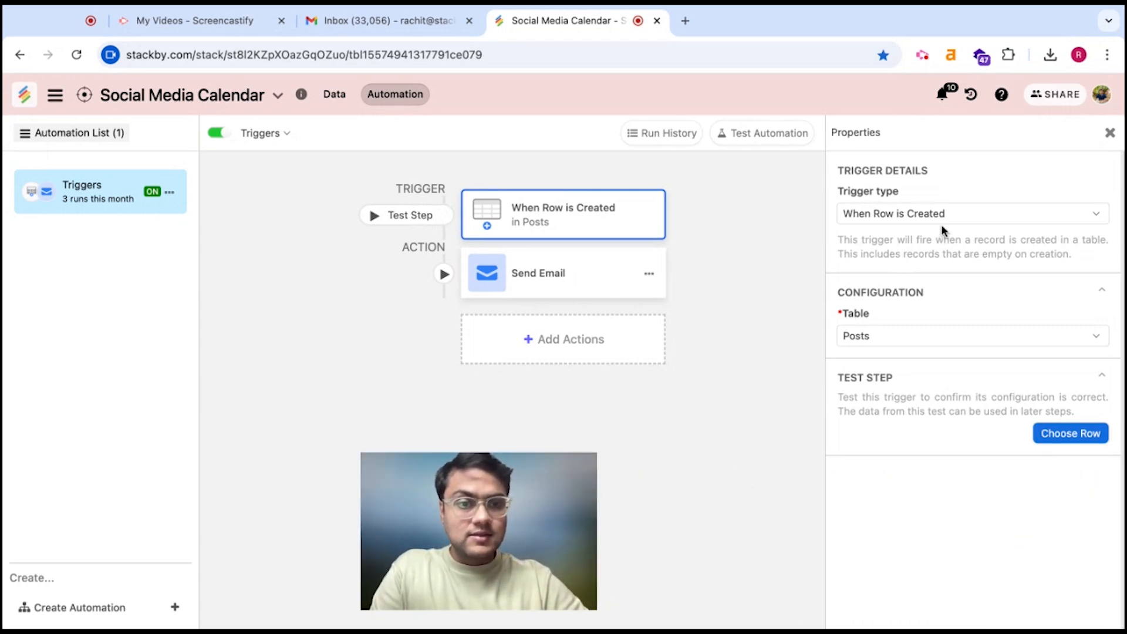
click(928, 344)
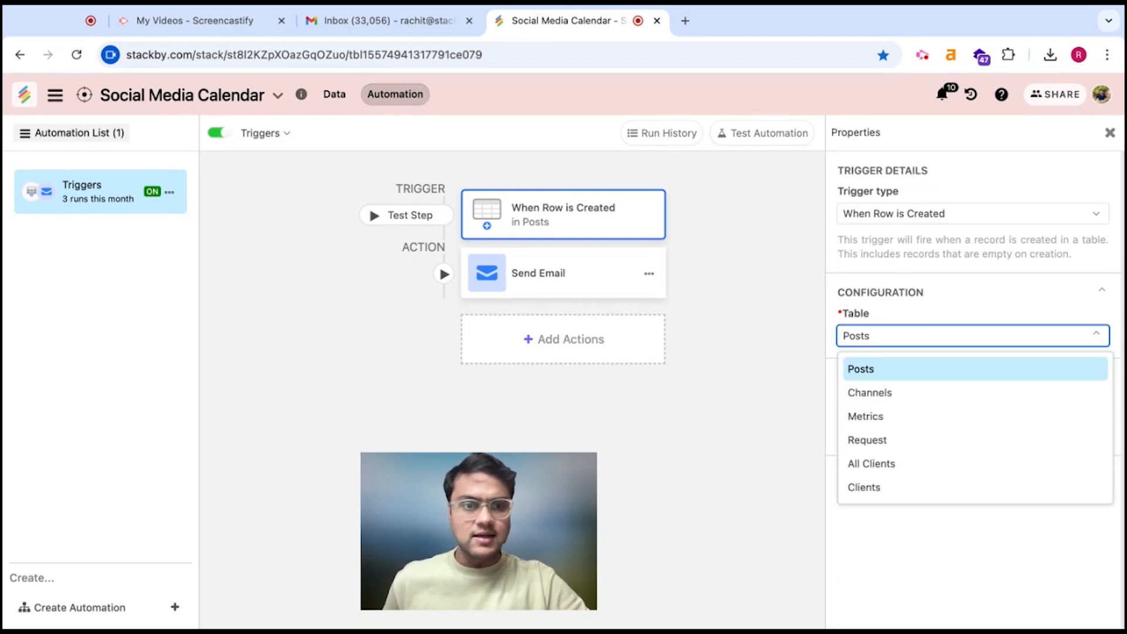
click(925, 371)
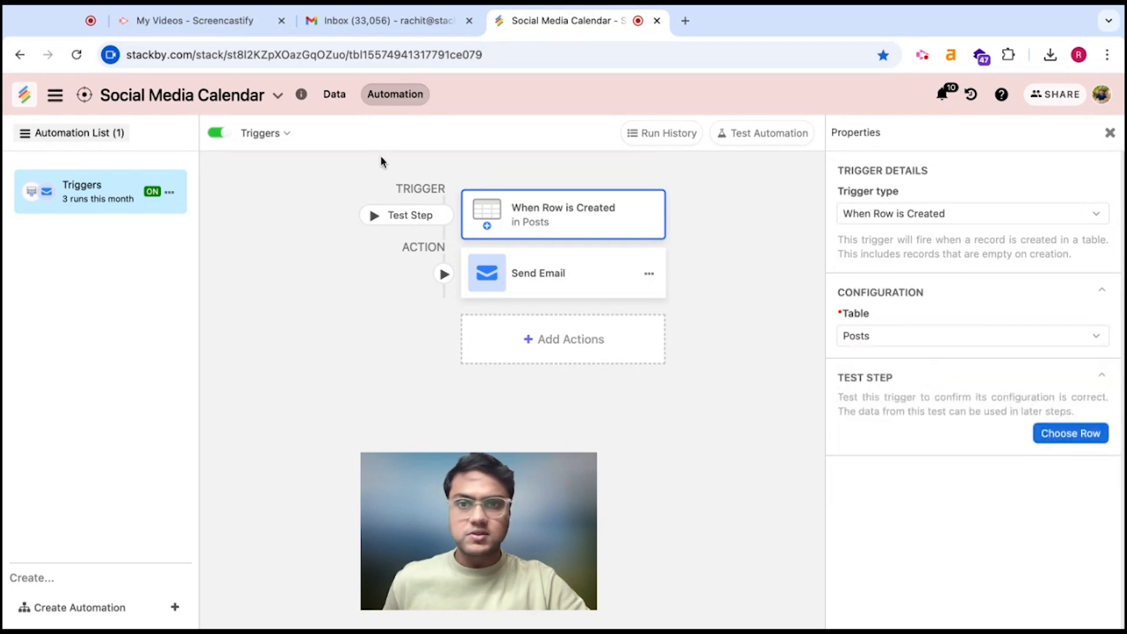
Look through the rows of the Posts table down to its end, and return to the automation.
click(334, 101)
scroll(134, 438, down, 10)
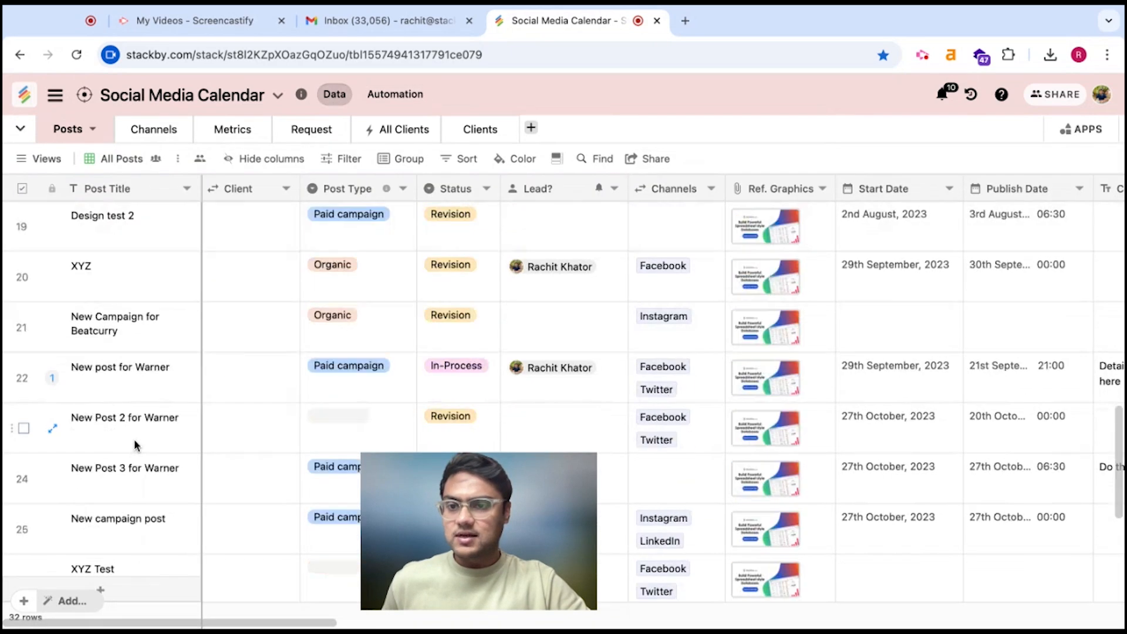
scroll(134, 439, down, 5)
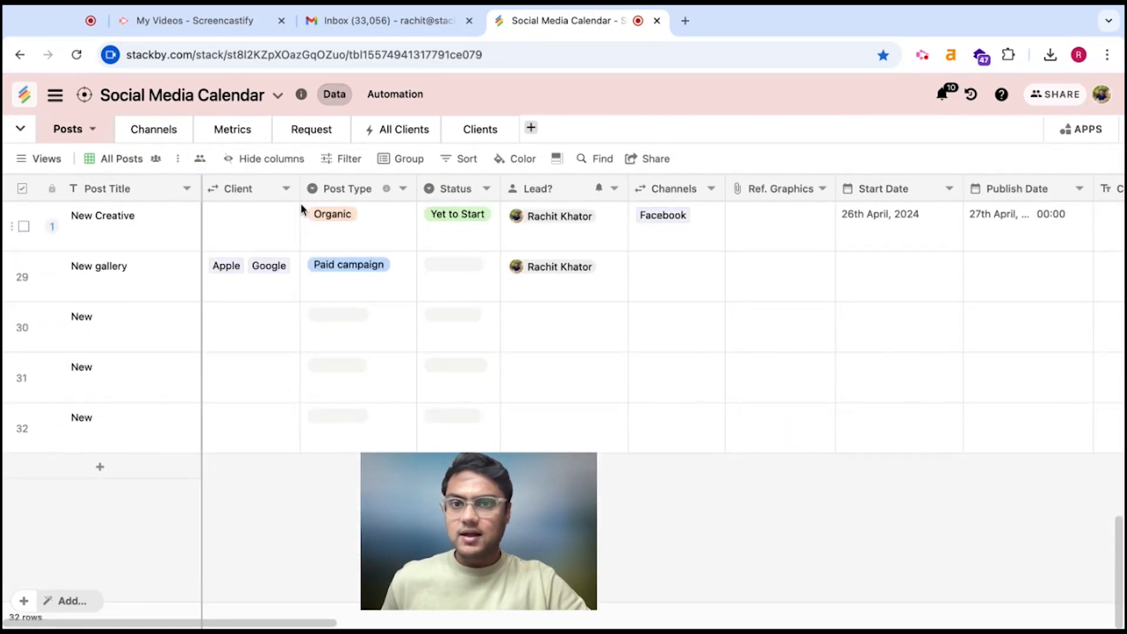
click(406, 96)
Change the trigger type to When Row is Updated and select Posts as its table.
click(712, 223)
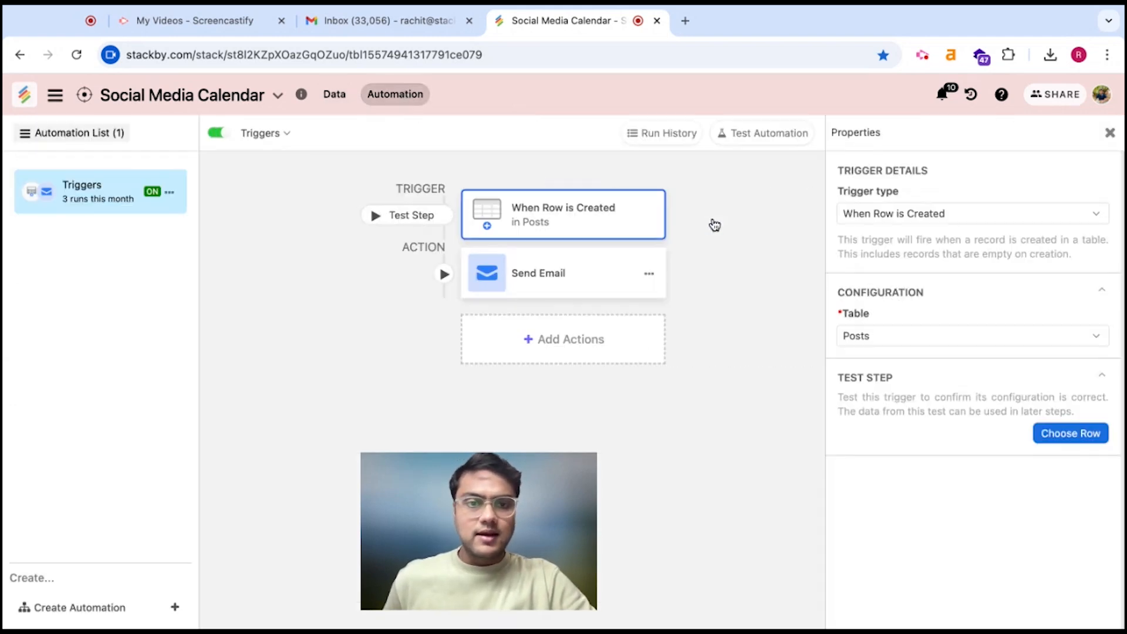
click(927, 224)
click(923, 270)
click(953, 358)
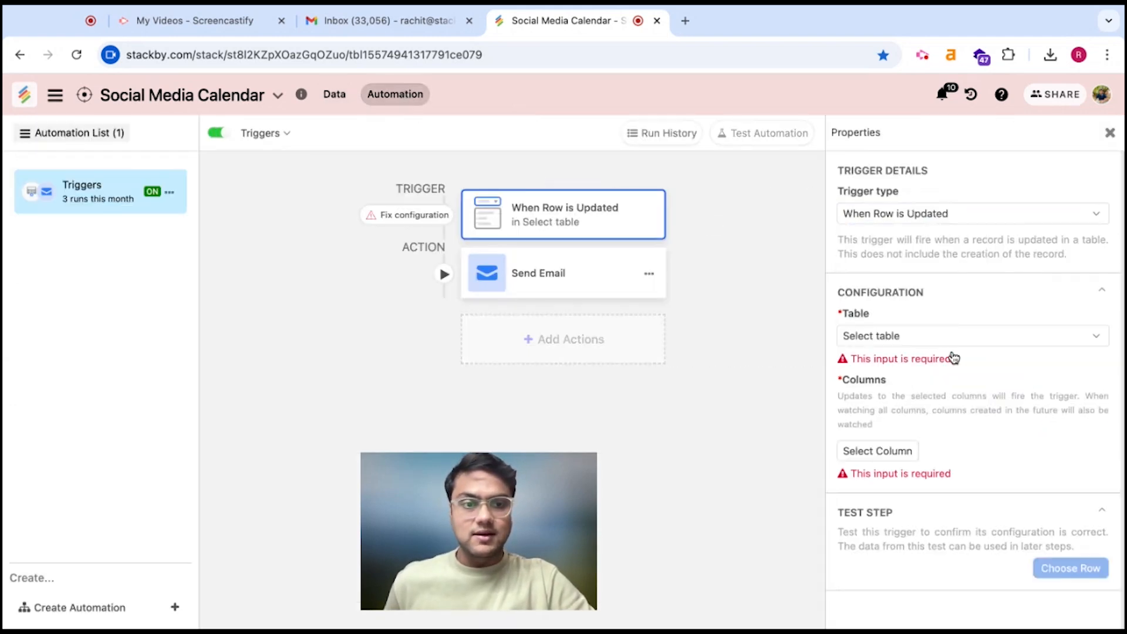
drag(551, 564, 417, 565)
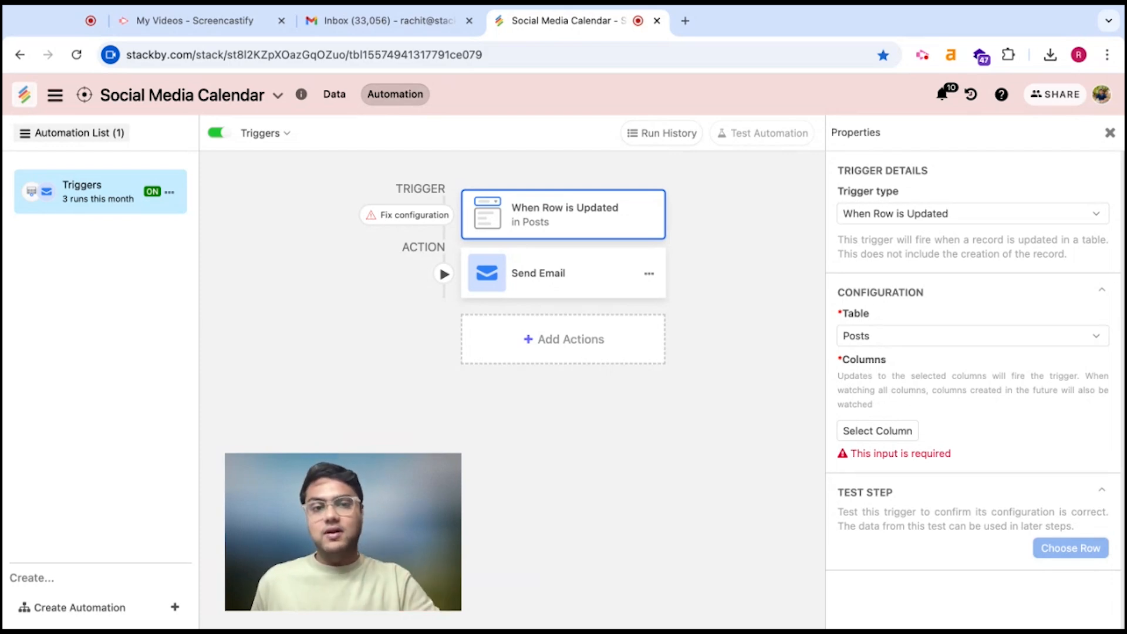
Set the trigger to watch only the Status and Budget columns for updates.
click(886, 432)
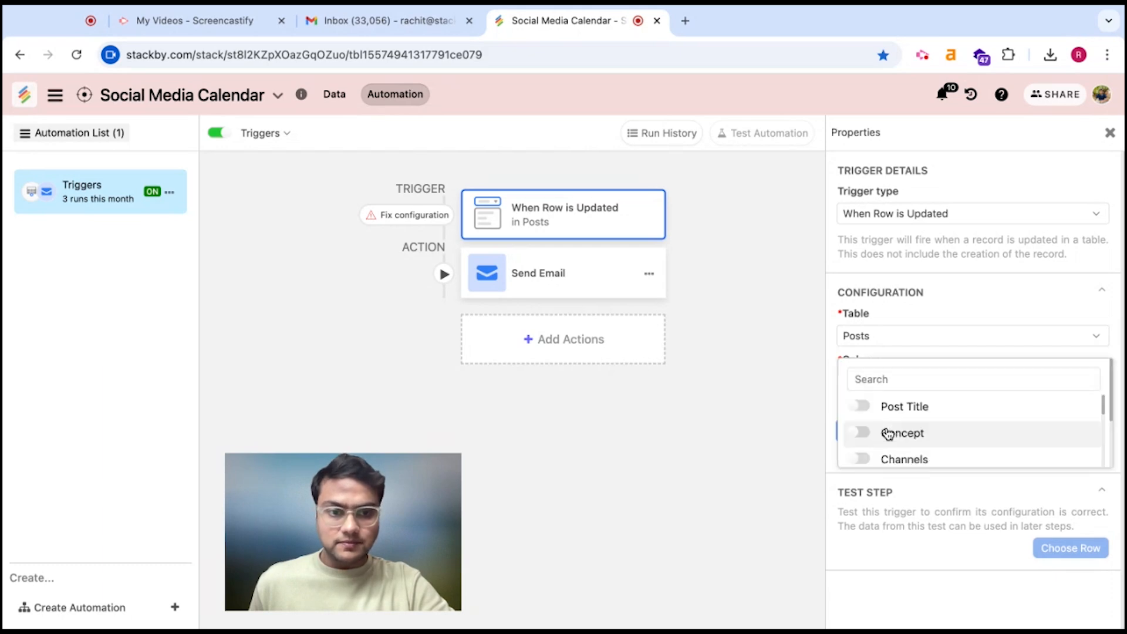
scroll(898, 438, down, 5)
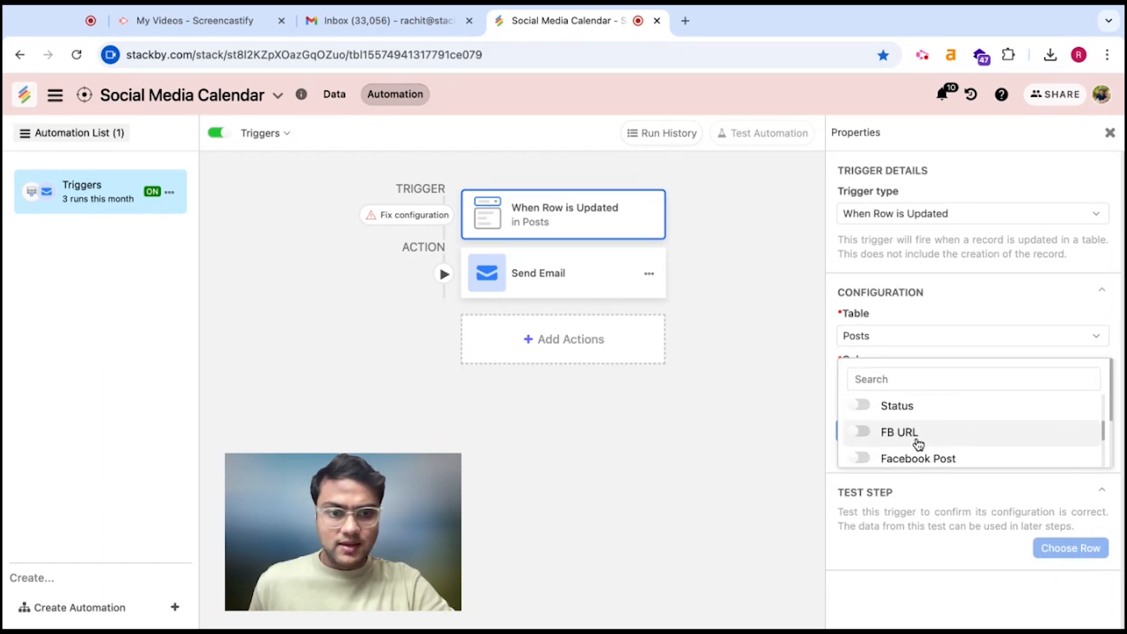
click(858, 403)
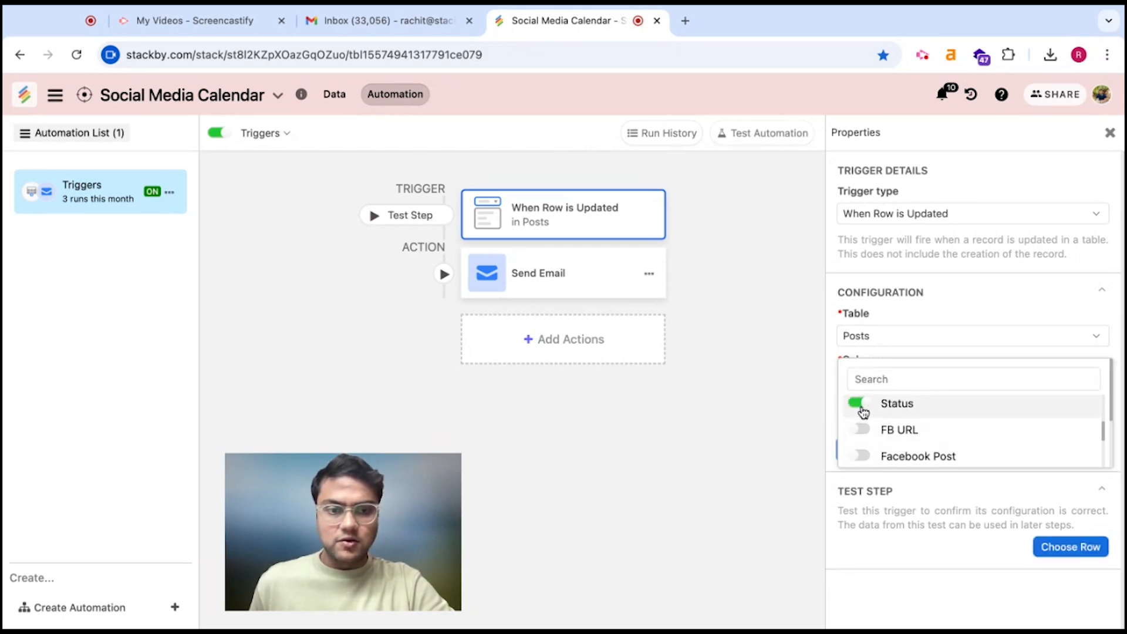
scroll(895, 455, down, 10)
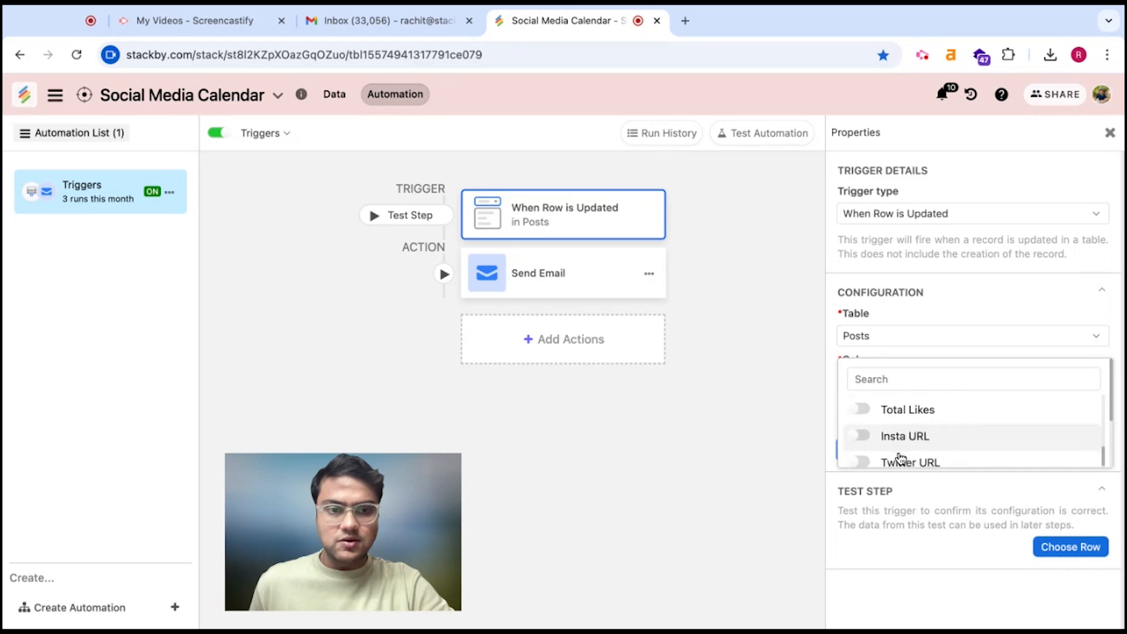
scroll(901, 459, down, 10)
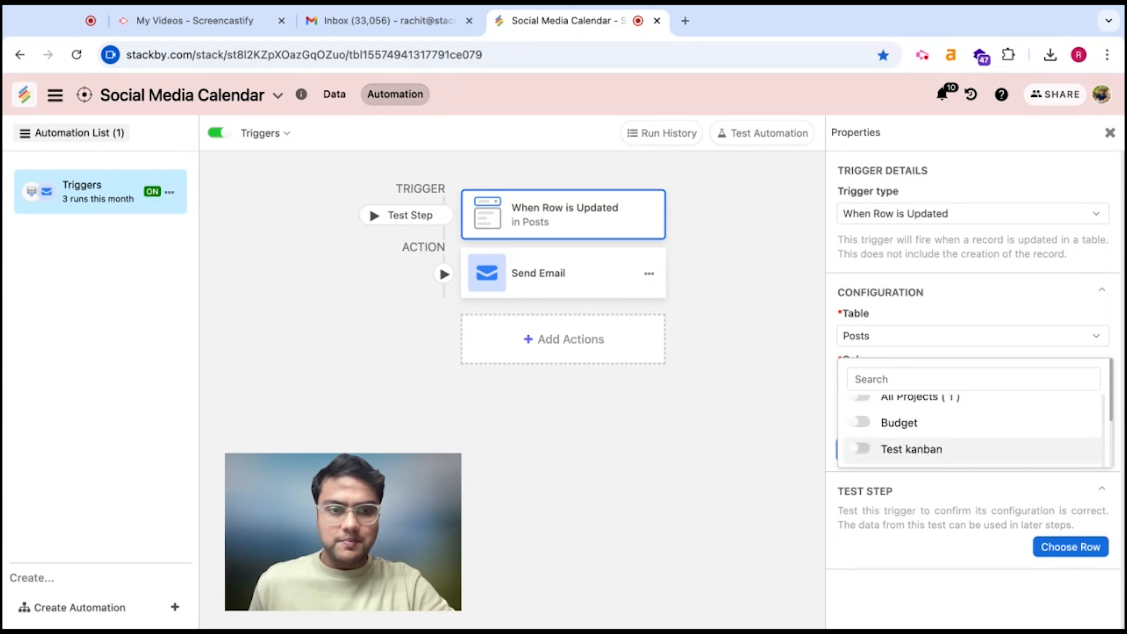
scroll(869, 438, down, 2)
scroll(861, 440, up, 2)
click(858, 417)
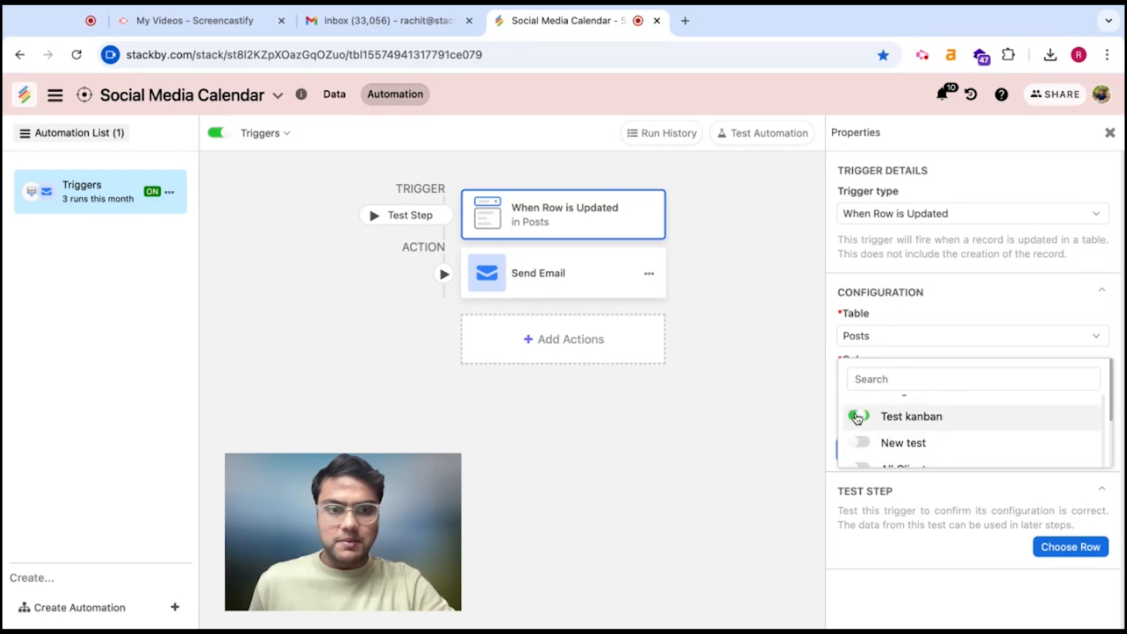
scroll(858, 419, up, 1)
click(858, 421)
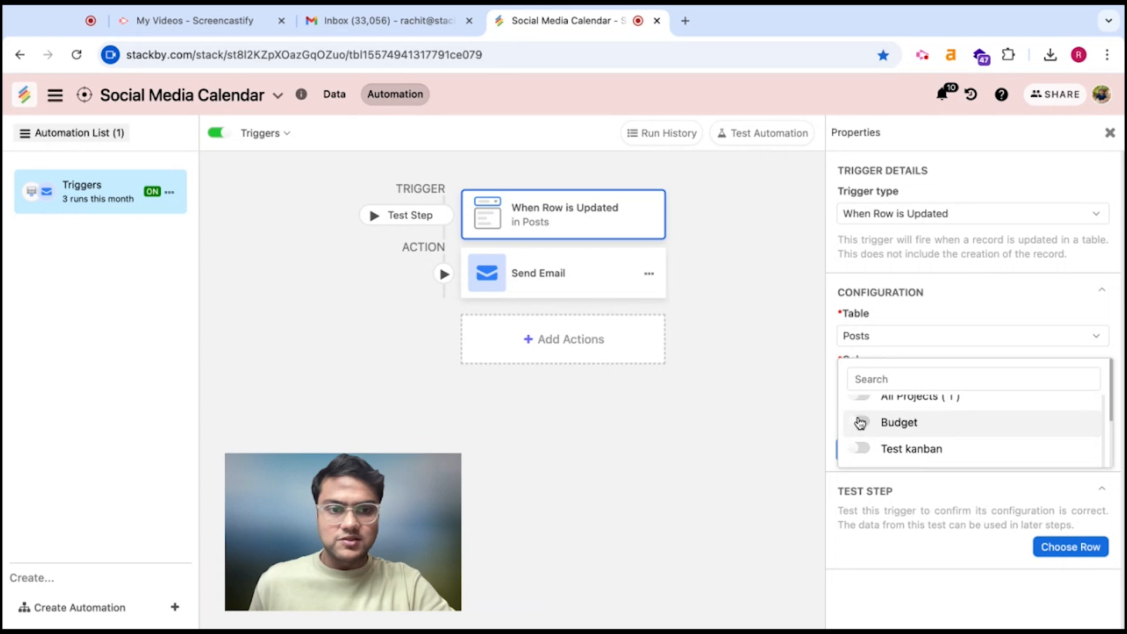
click(947, 498)
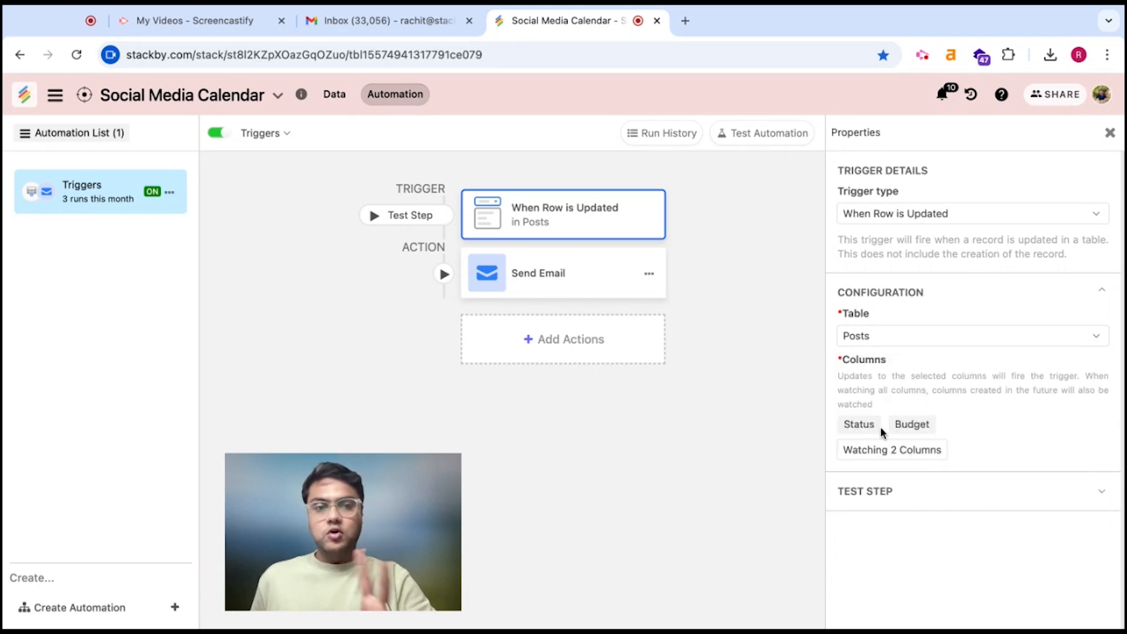
Test the When Row is Updated trigger with the first listed row and review the test result.
click(920, 492)
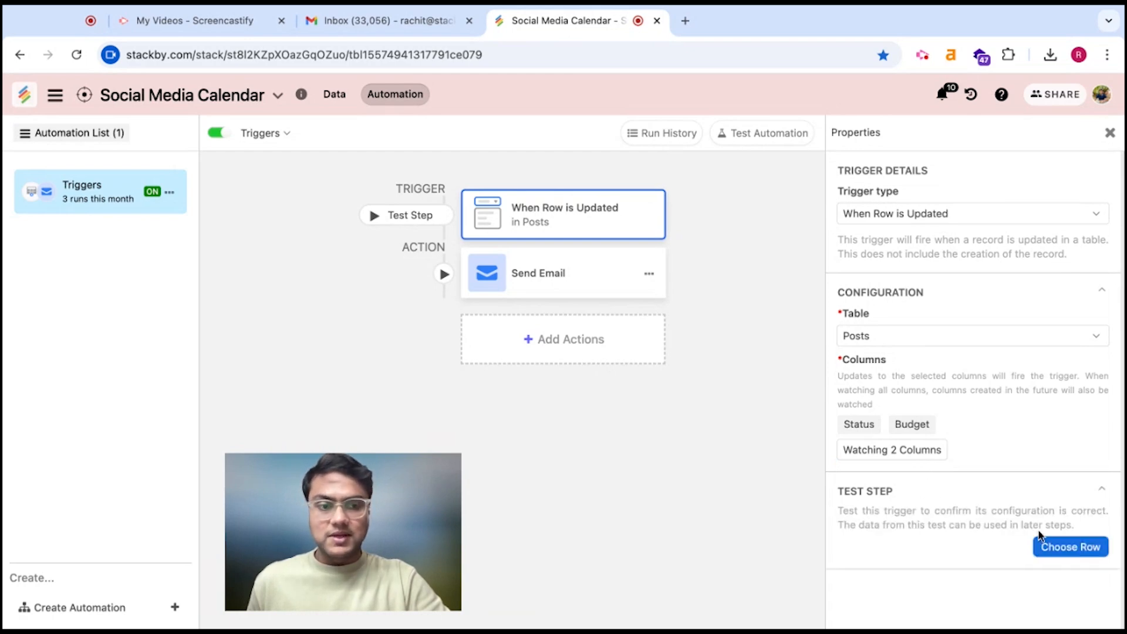
click(1056, 547)
click(599, 238)
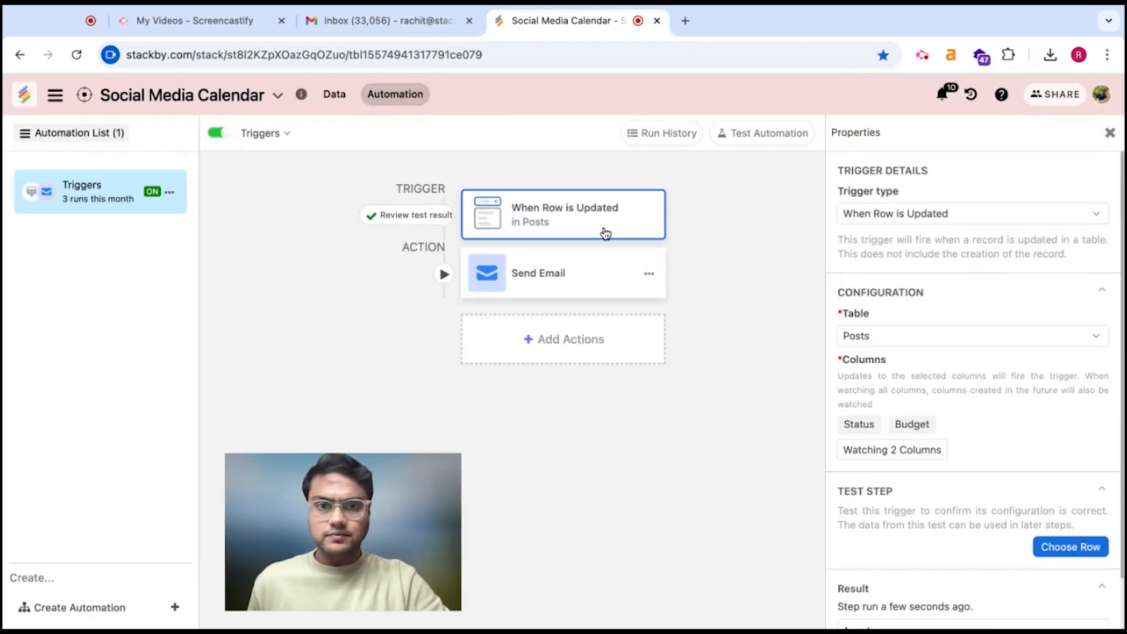
scroll(972, 512, down, 2)
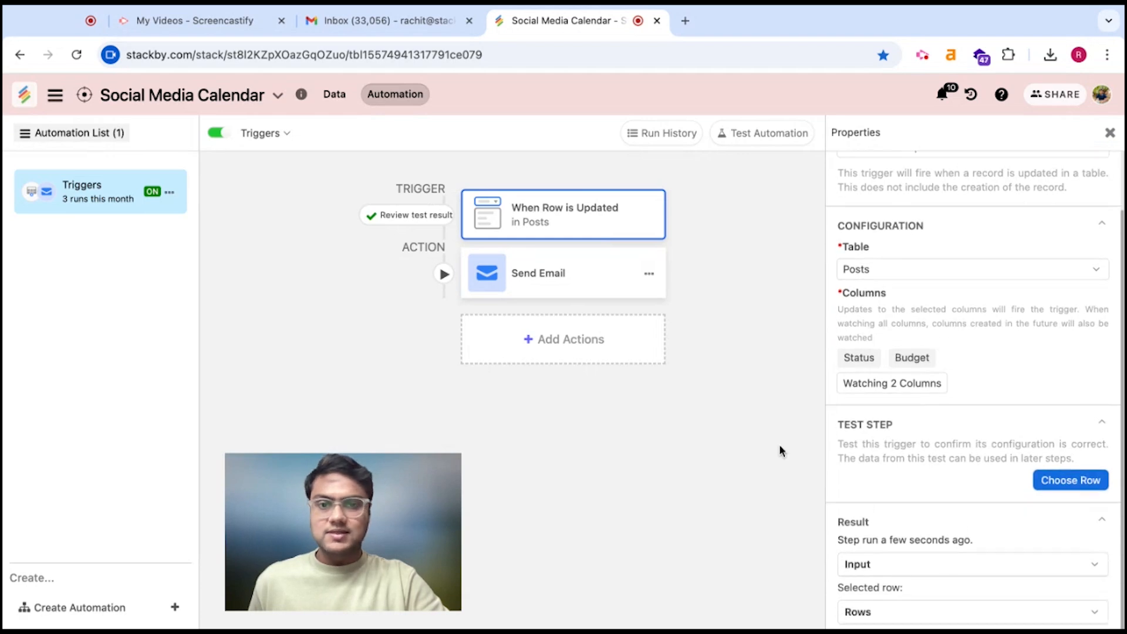
scroll(945, 409, up, 2)
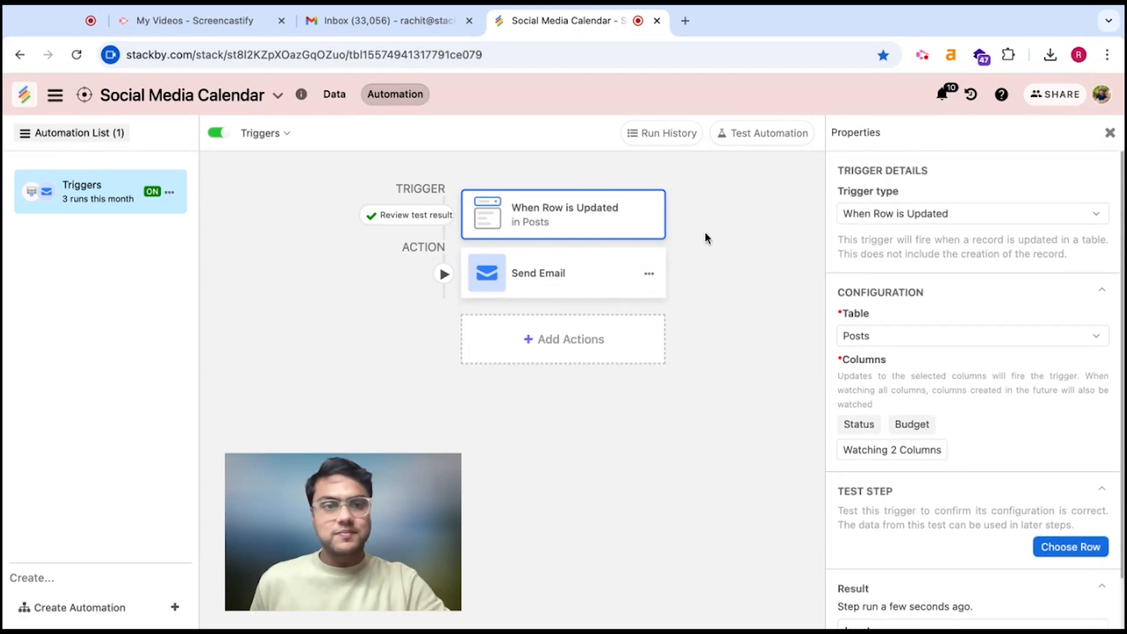
Change the trigger to When a Form is Submitted with the Social Media Request Form view, and test it with the Spreadsheets meet Databases row.
click(956, 213)
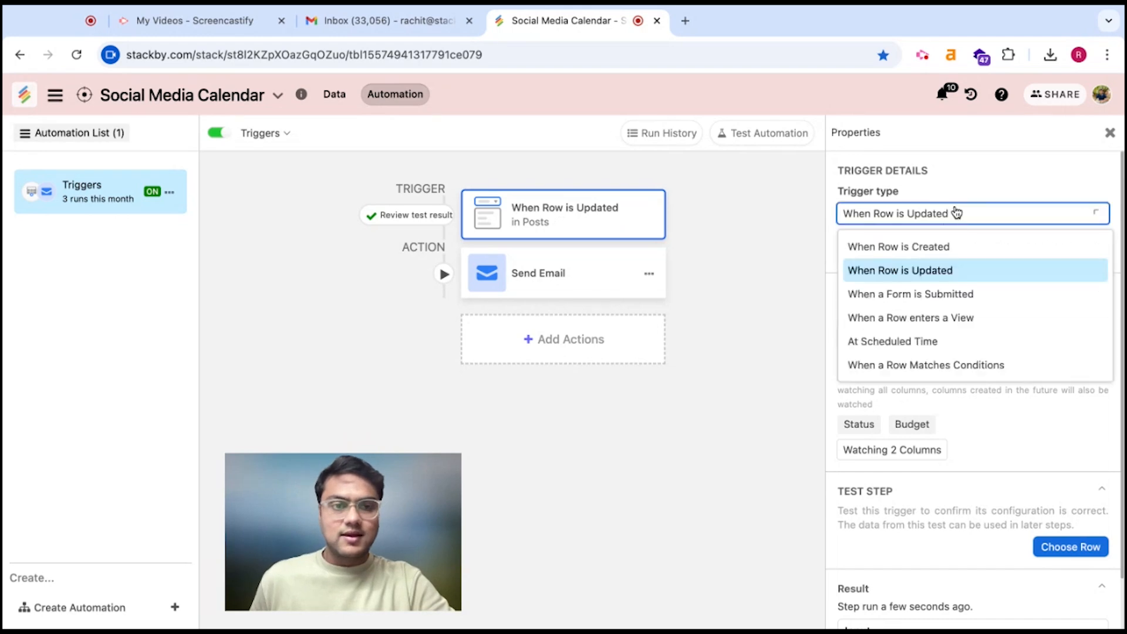
click(959, 293)
click(954, 358)
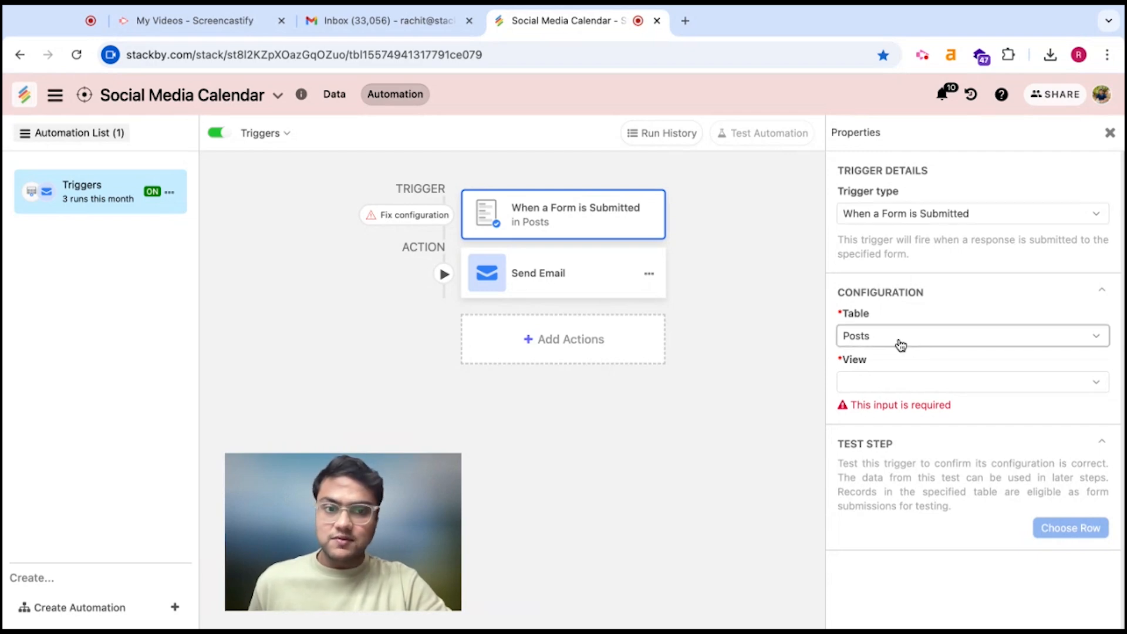
click(900, 383)
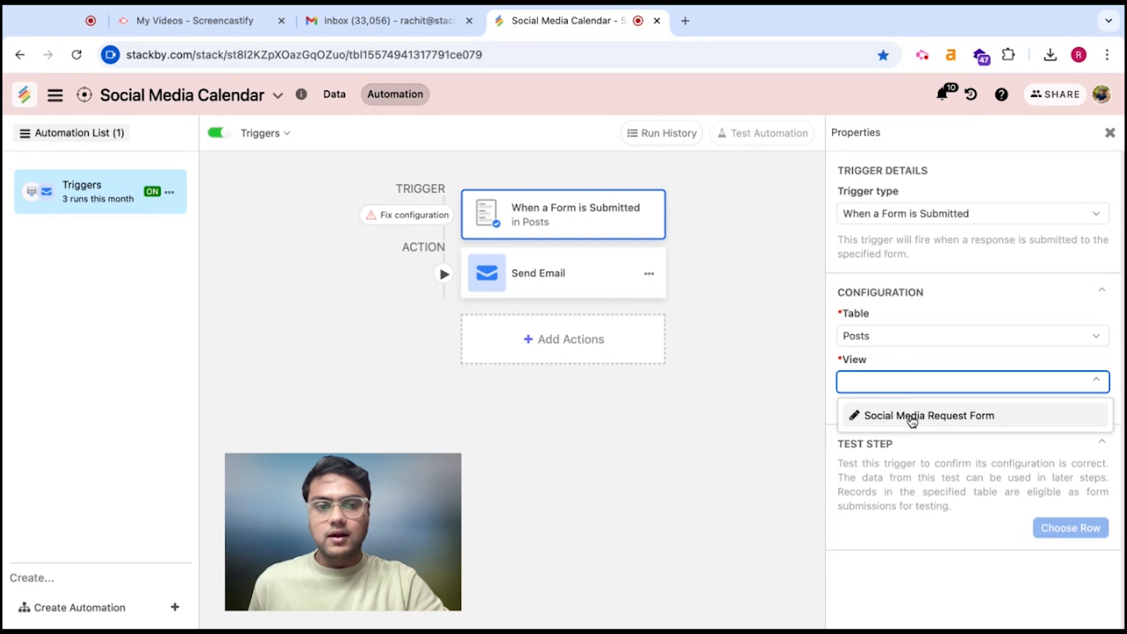
click(911, 418)
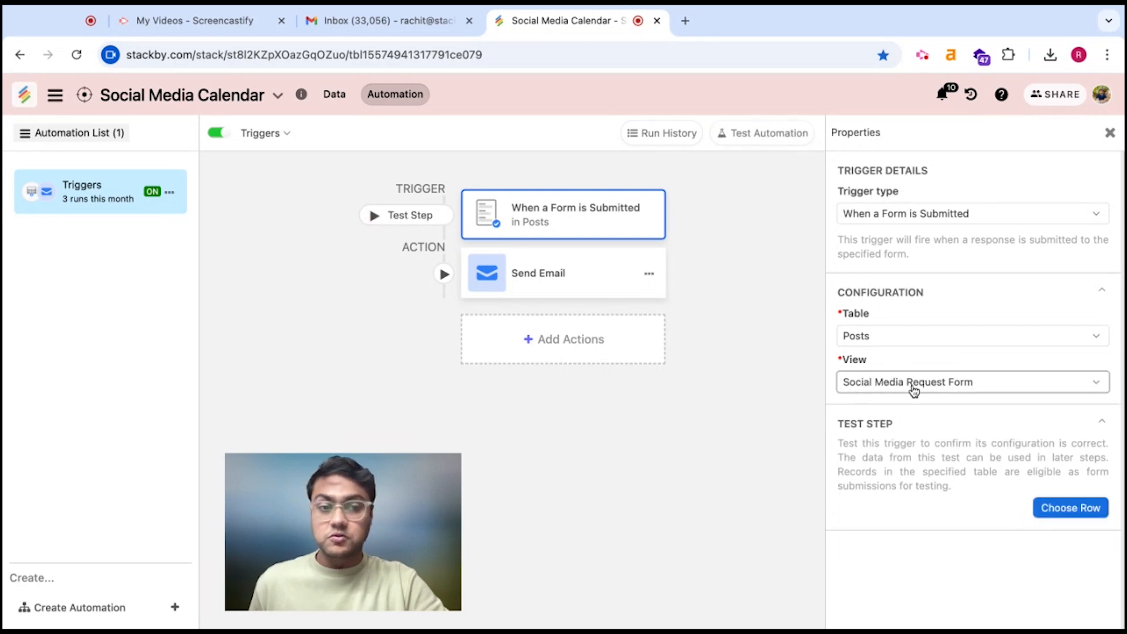
click(1066, 508)
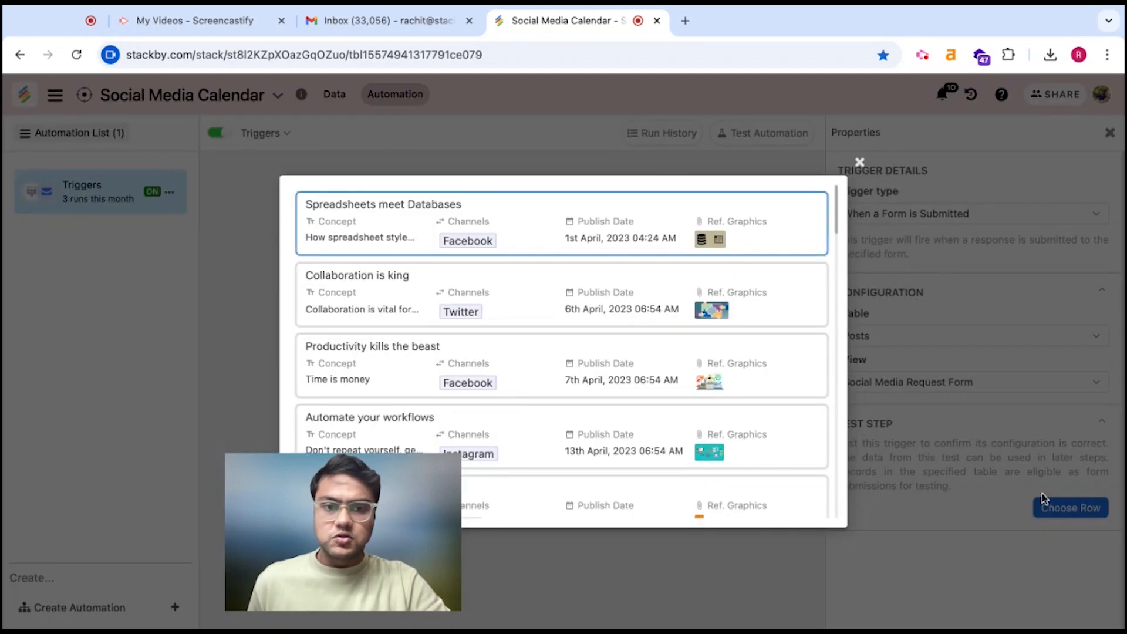
click(571, 228)
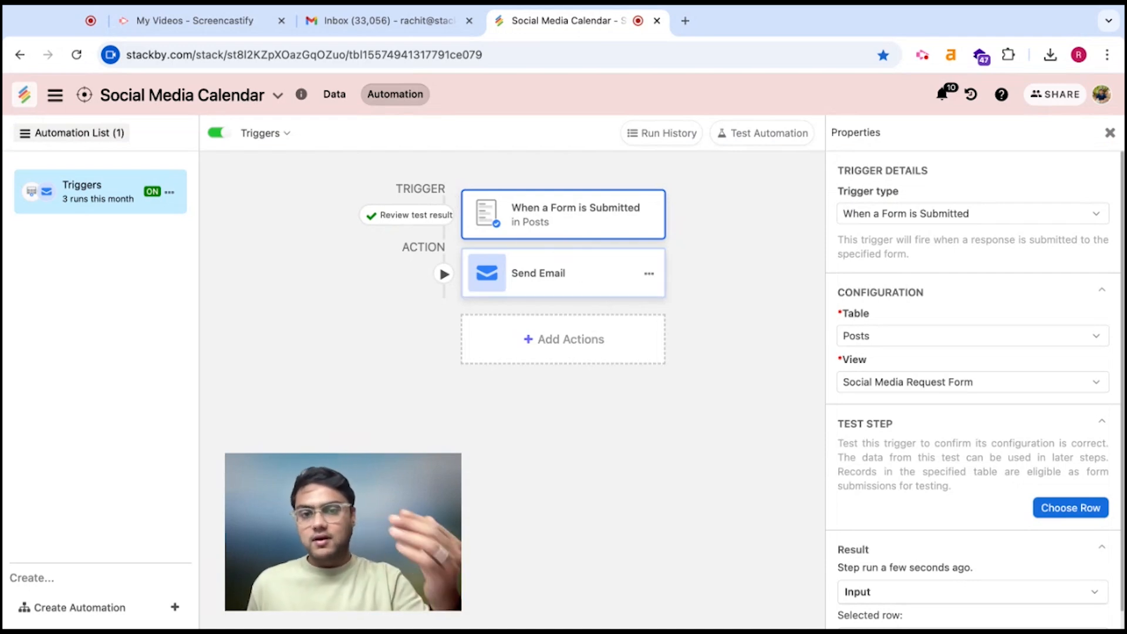
Change the trigger type to When a Row enters a View and choose the Organic view of the Posts table.
click(979, 217)
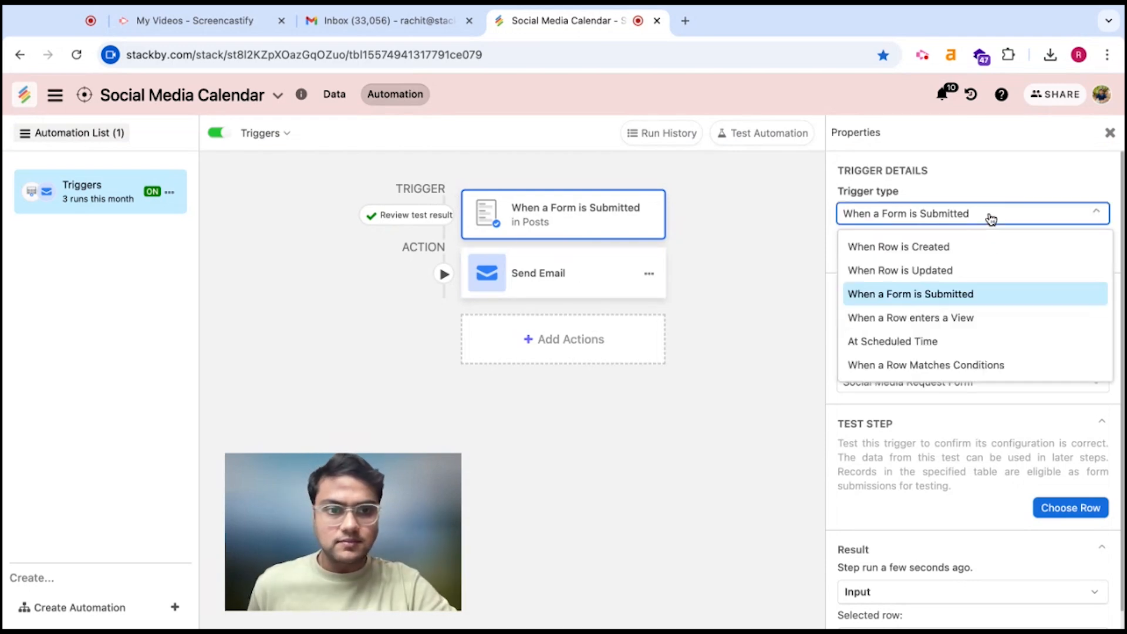
click(1001, 328)
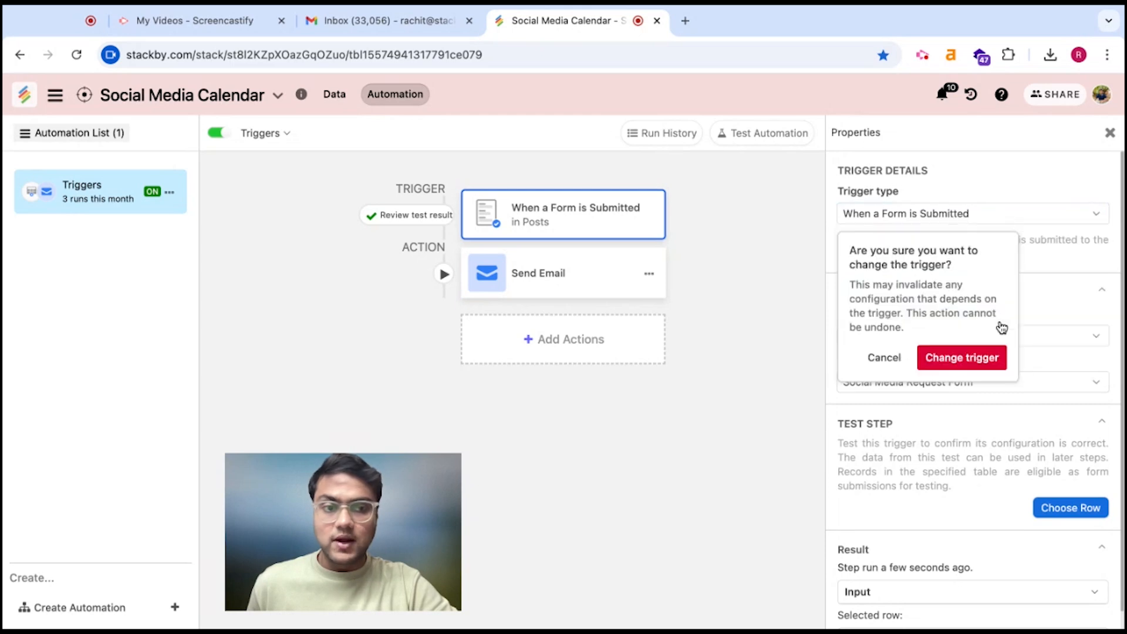
click(970, 356)
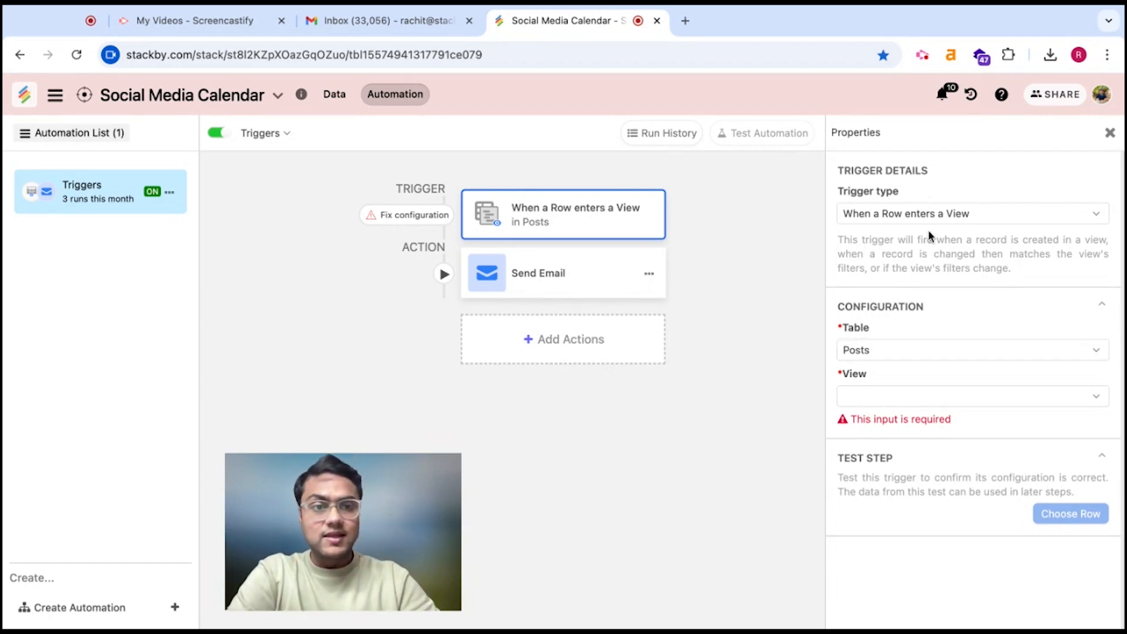
click(907, 397)
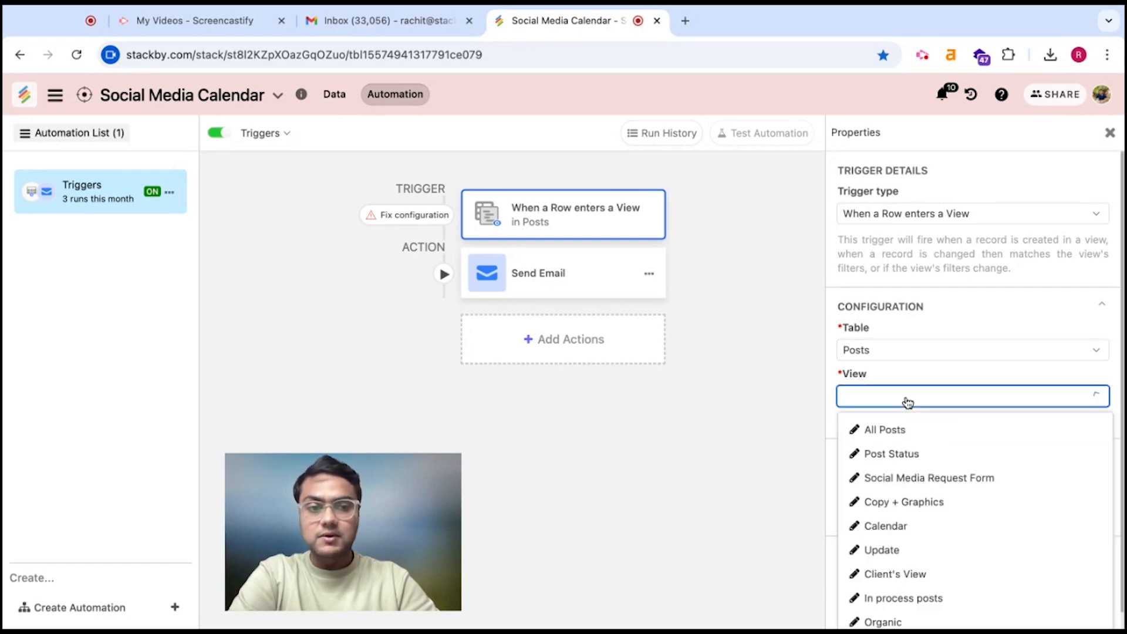
scroll(919, 503, down, 1)
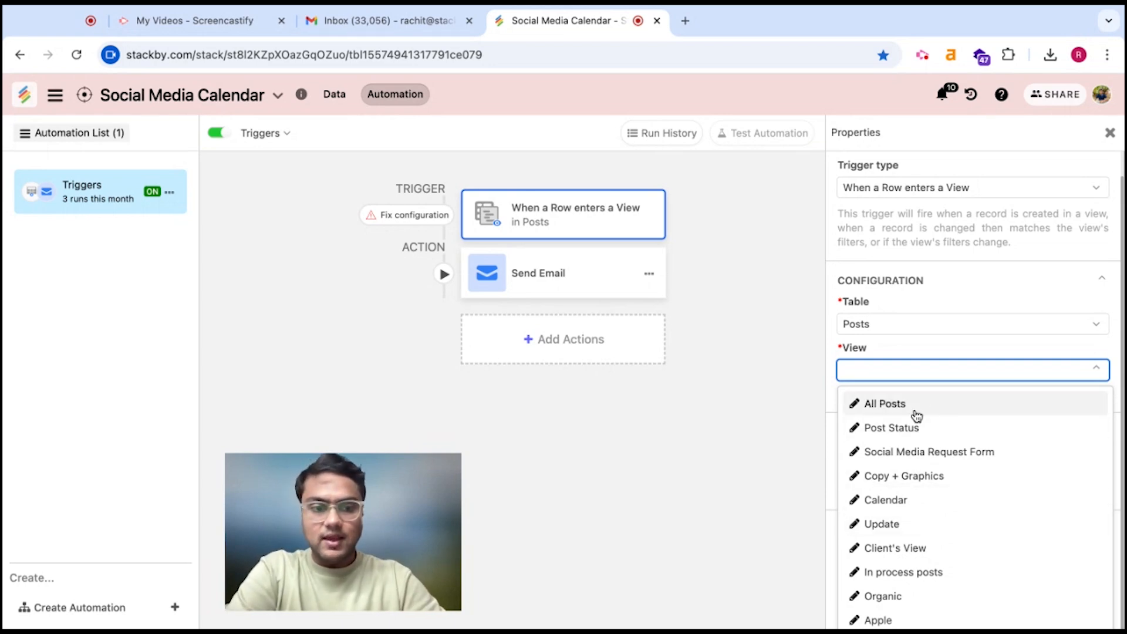
click(912, 597)
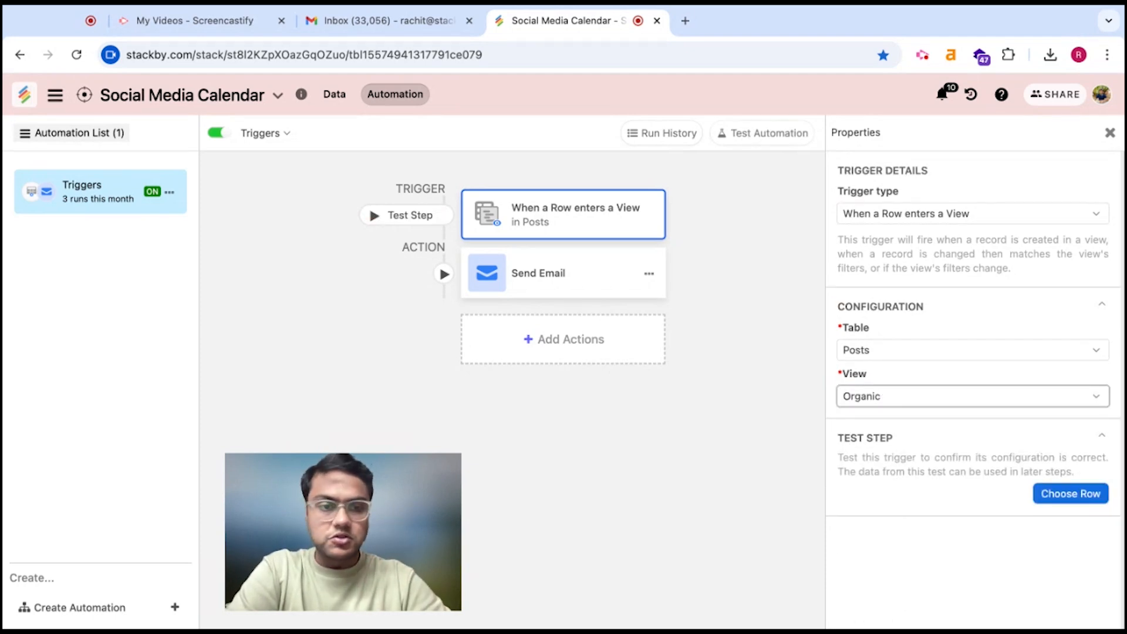
Test the When a Row enters a View trigger with the first listed row and review the result.
click(1057, 493)
click(564, 244)
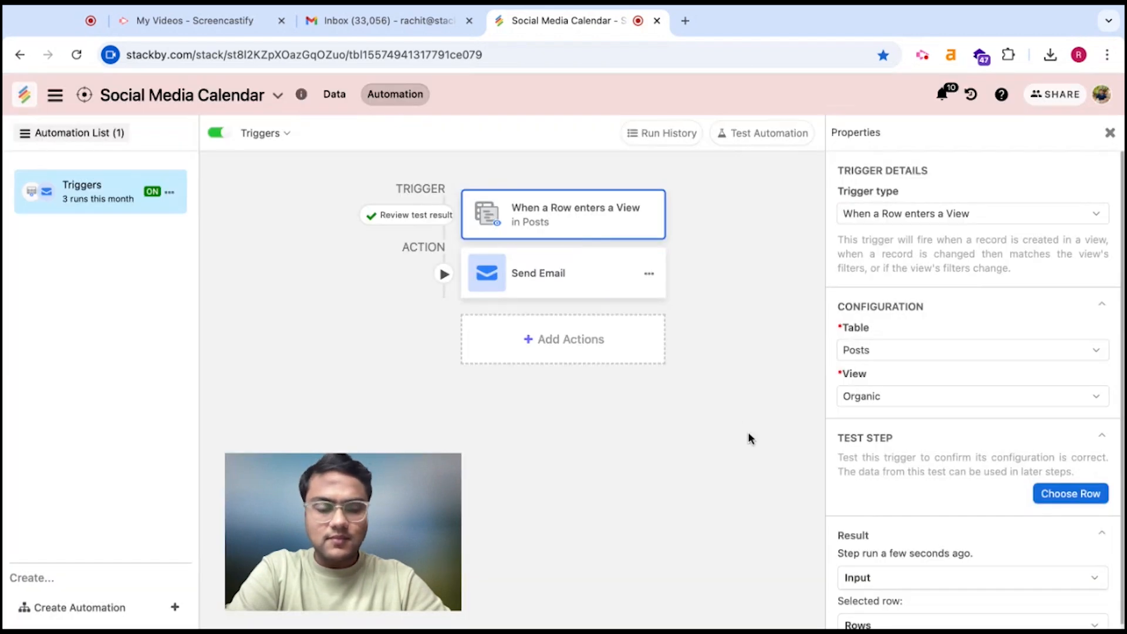
scroll(1061, 533, down, 1)
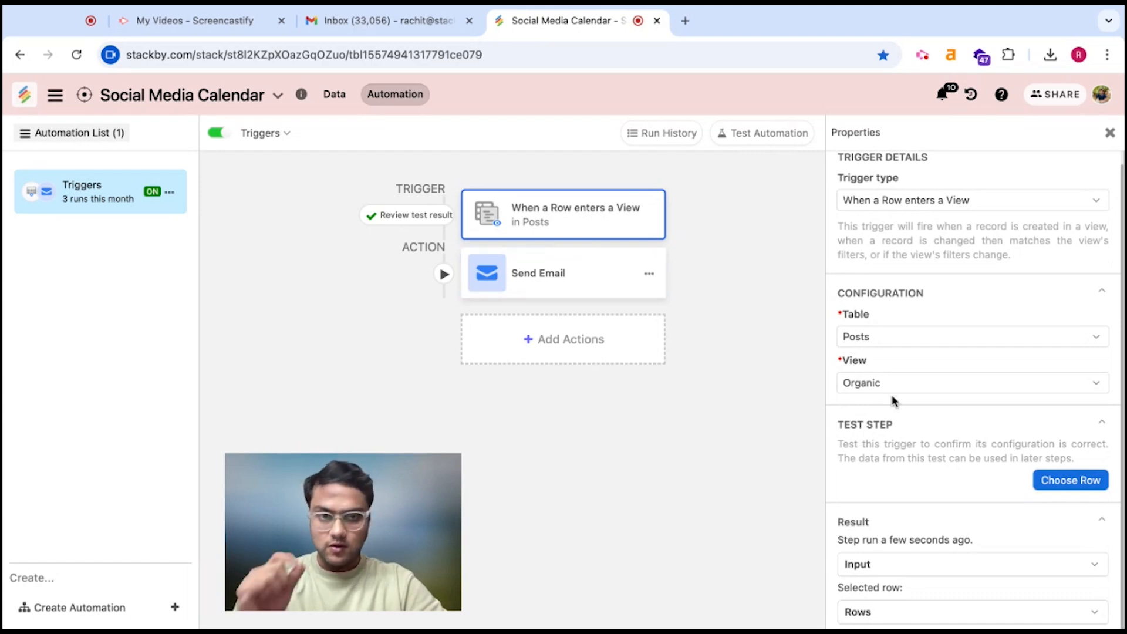
scroll(892, 394, up, 1)
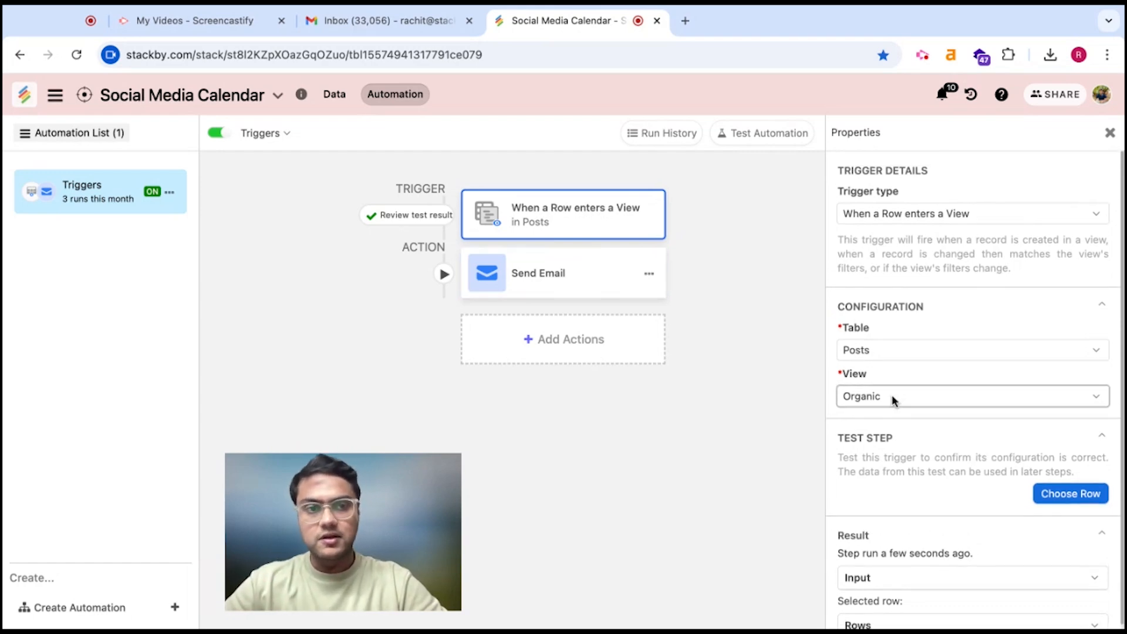
Change the trigger type to At Scheduled Time and set its interval type to Days.
click(951, 218)
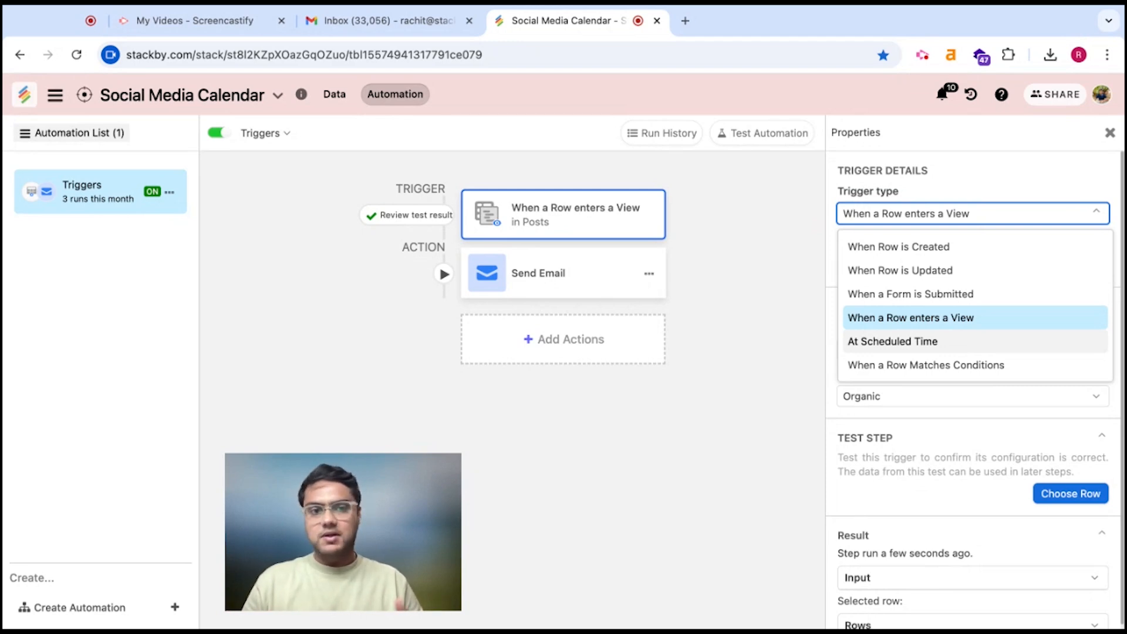
click(892, 341)
click(961, 355)
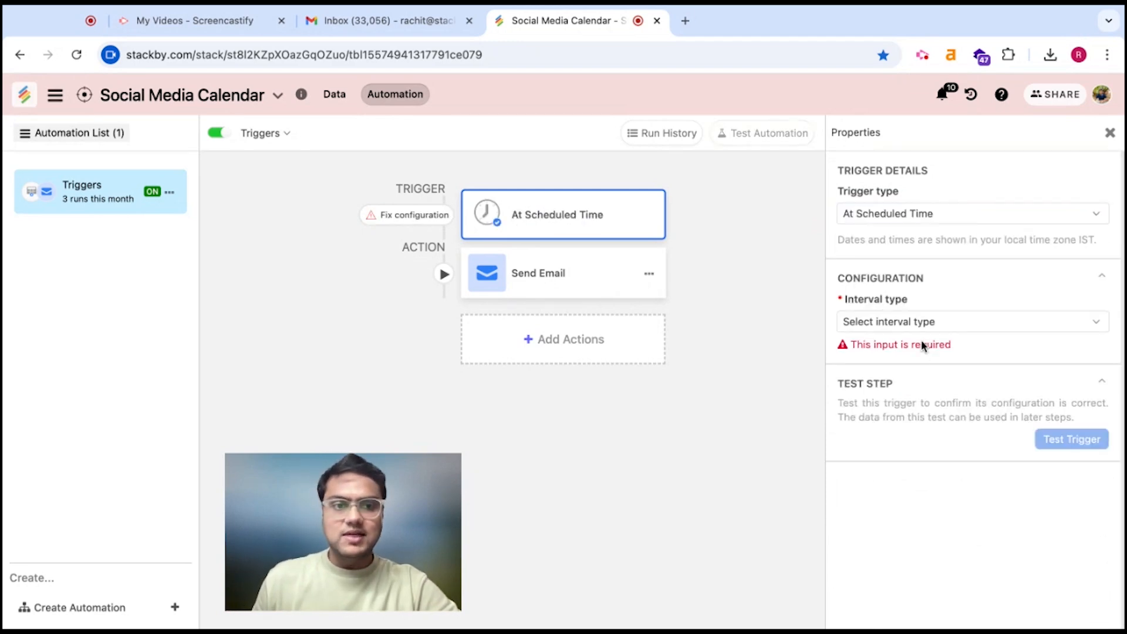
click(891, 323)
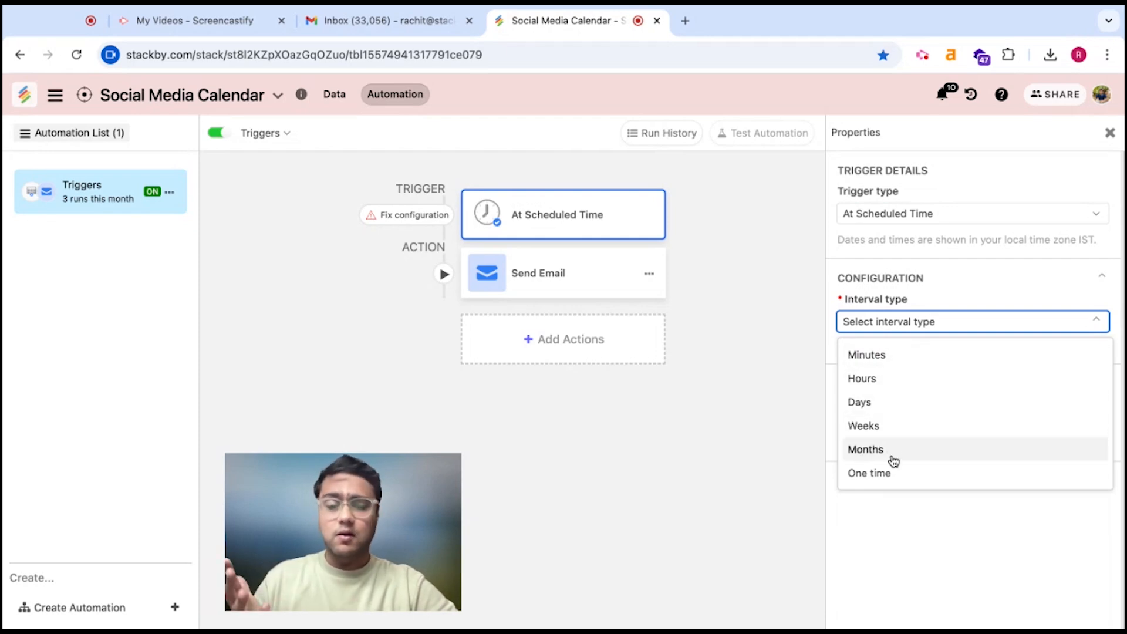
click(891, 403)
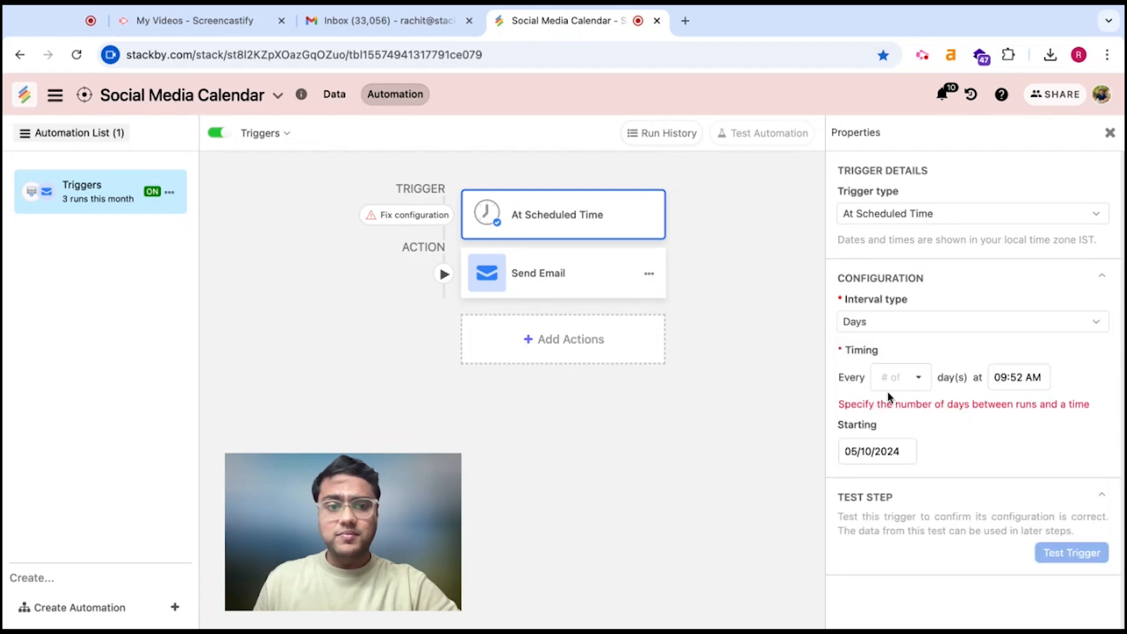
Schedule the trigger for every 1 day at 10:00 AM starting 05/10/2024, then test it and review the result.
click(893, 381)
click(896, 408)
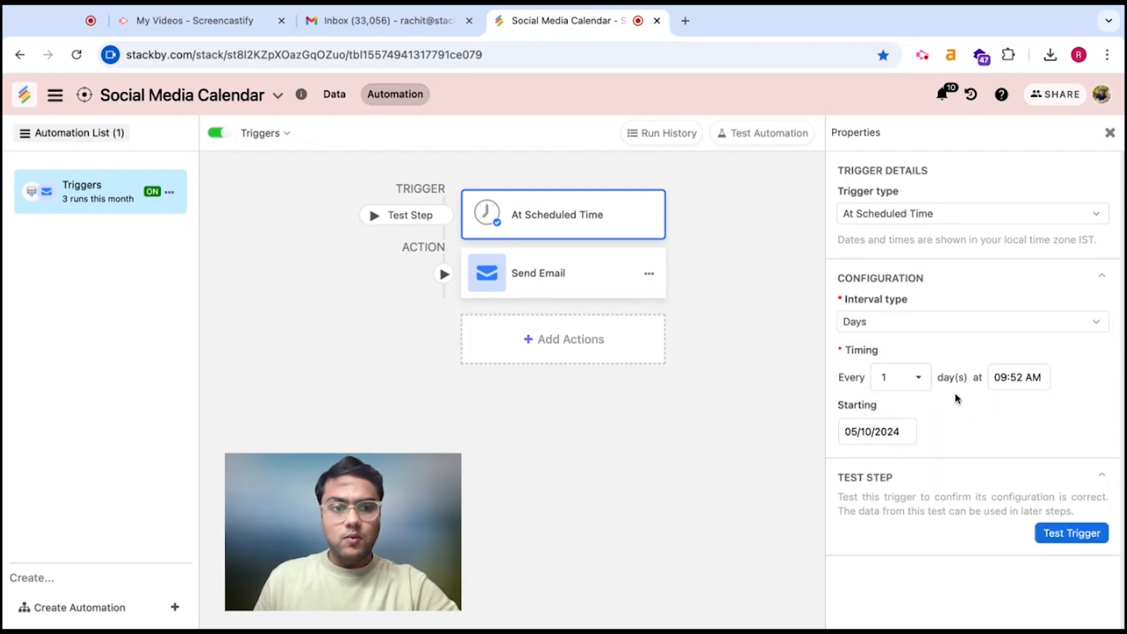
click(1022, 385)
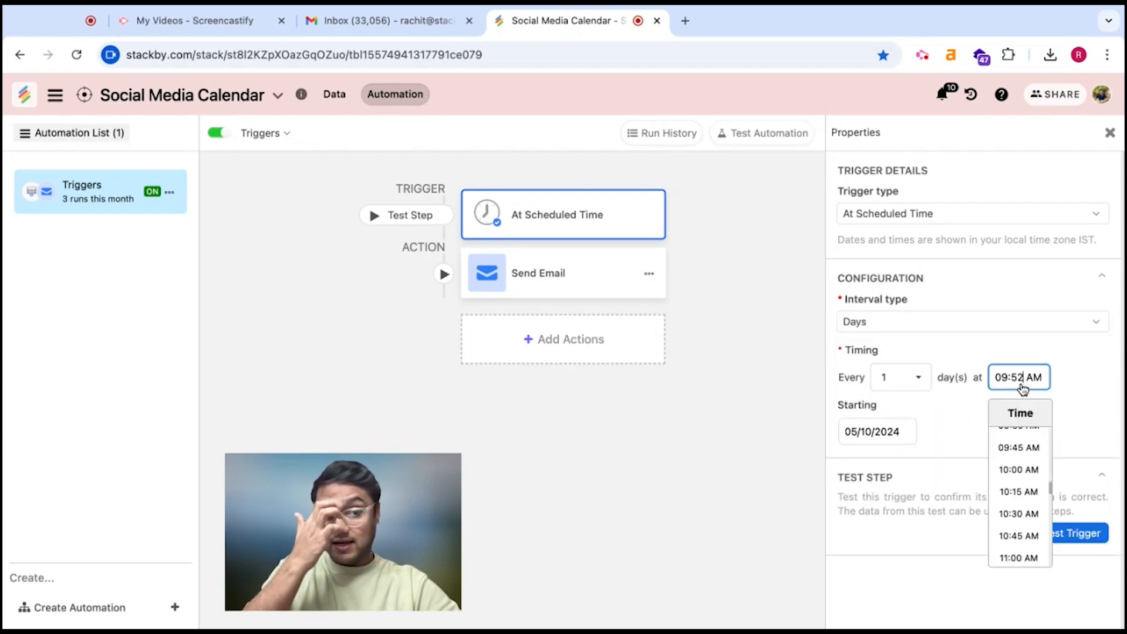
click(1008, 469)
click(875, 432)
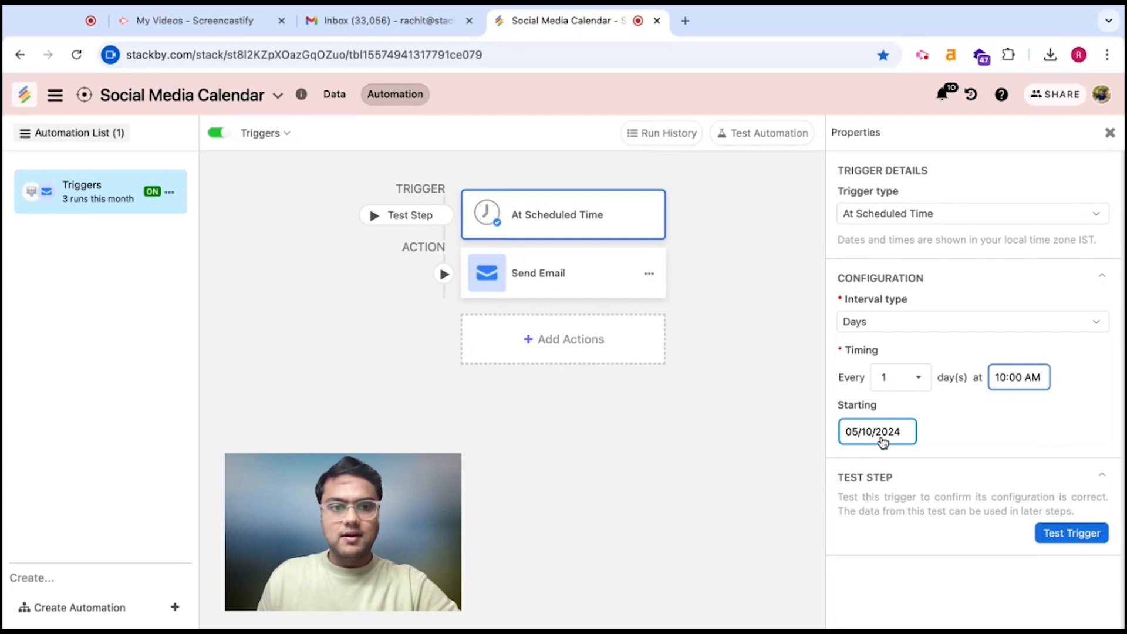
click(970, 425)
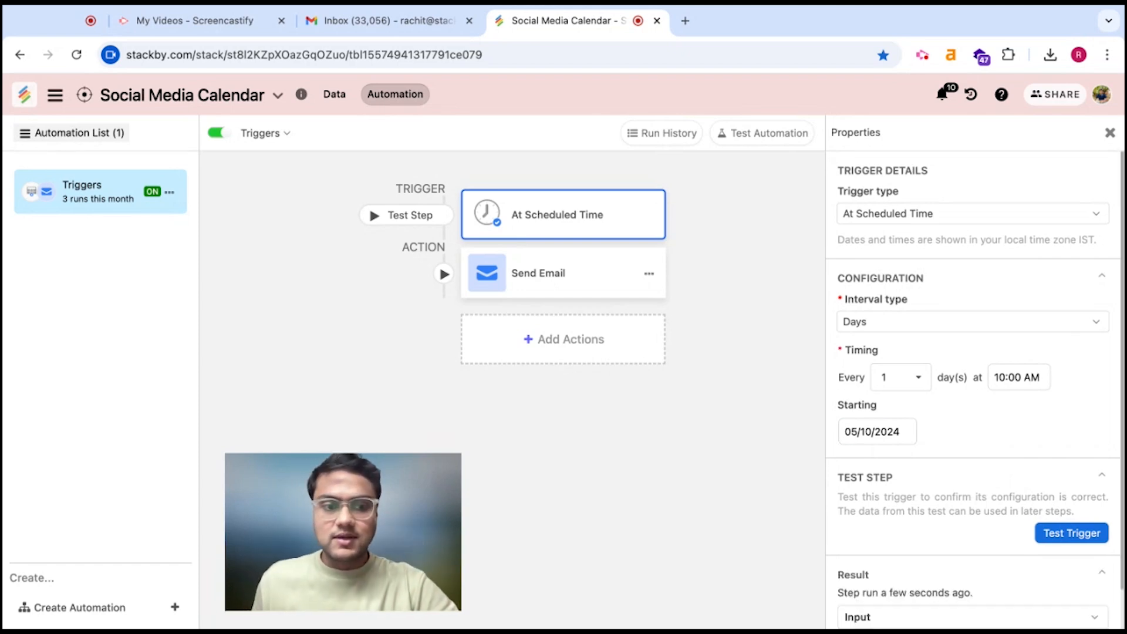
scroll(985, 536, down, 2)
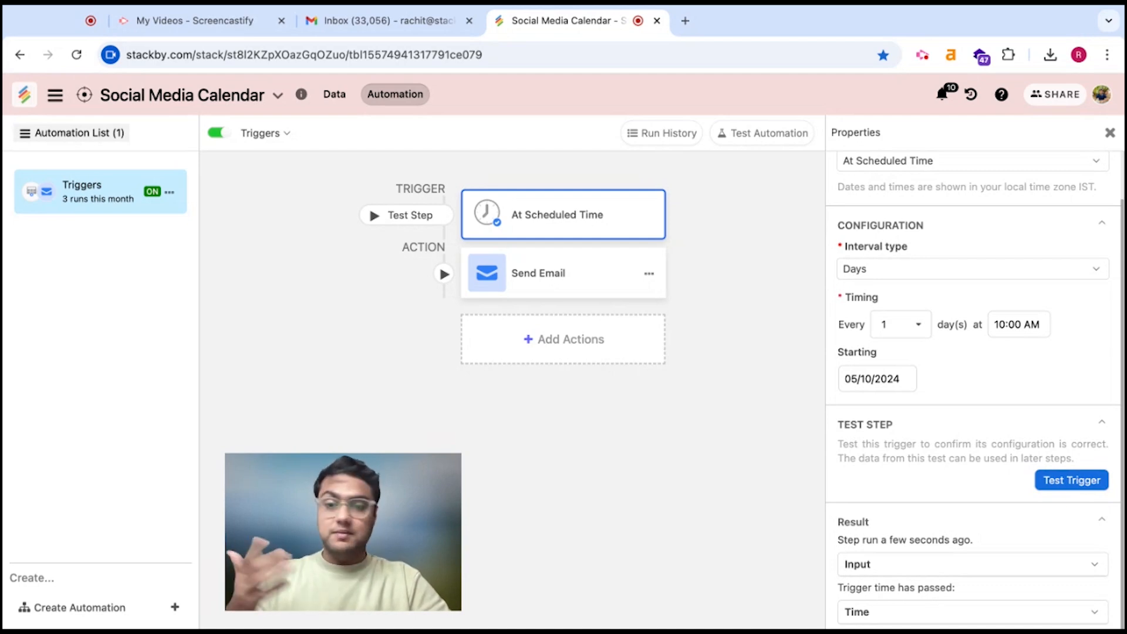
scroll(974, 387, up, 2)
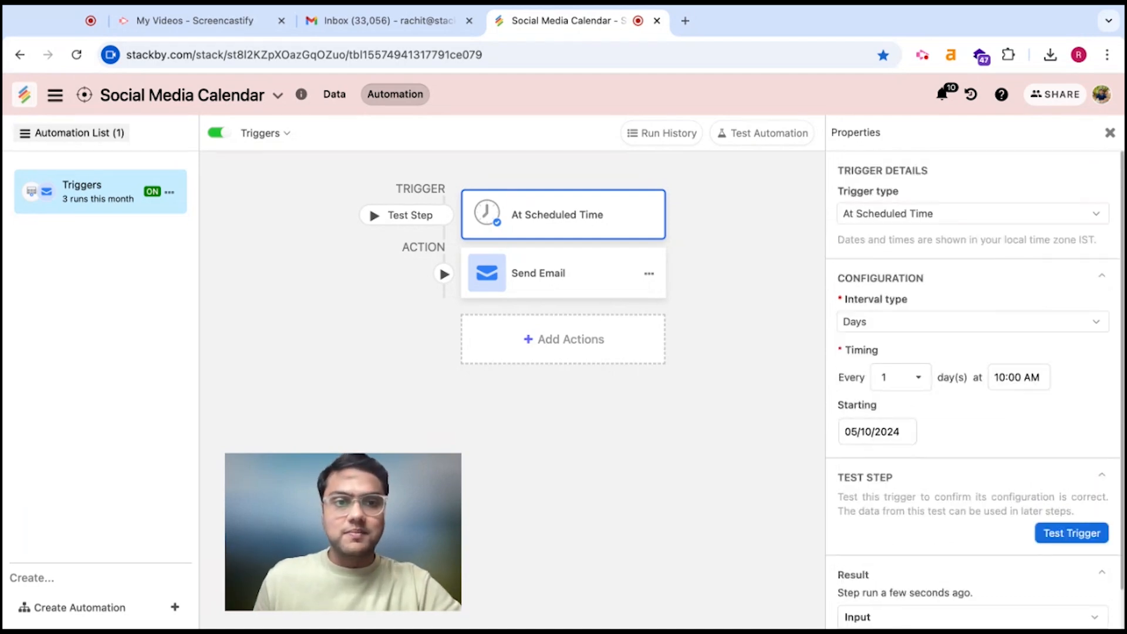
Change the trigger type to When a Row Matches Conditions and confirm the trigger change.
click(914, 211)
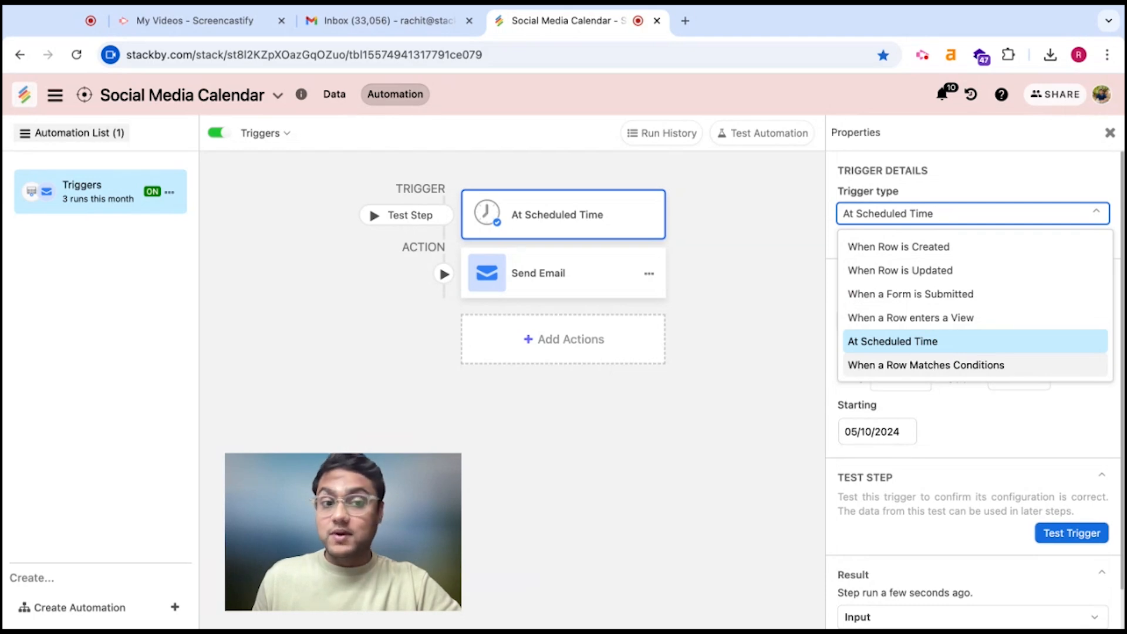
click(926, 365)
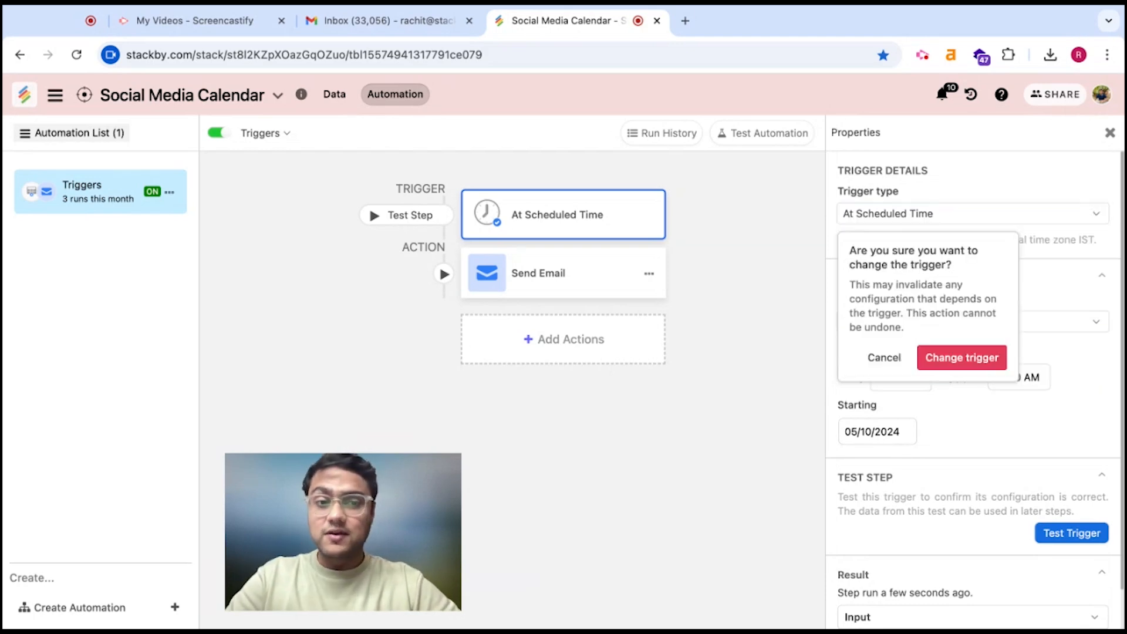
click(933, 356)
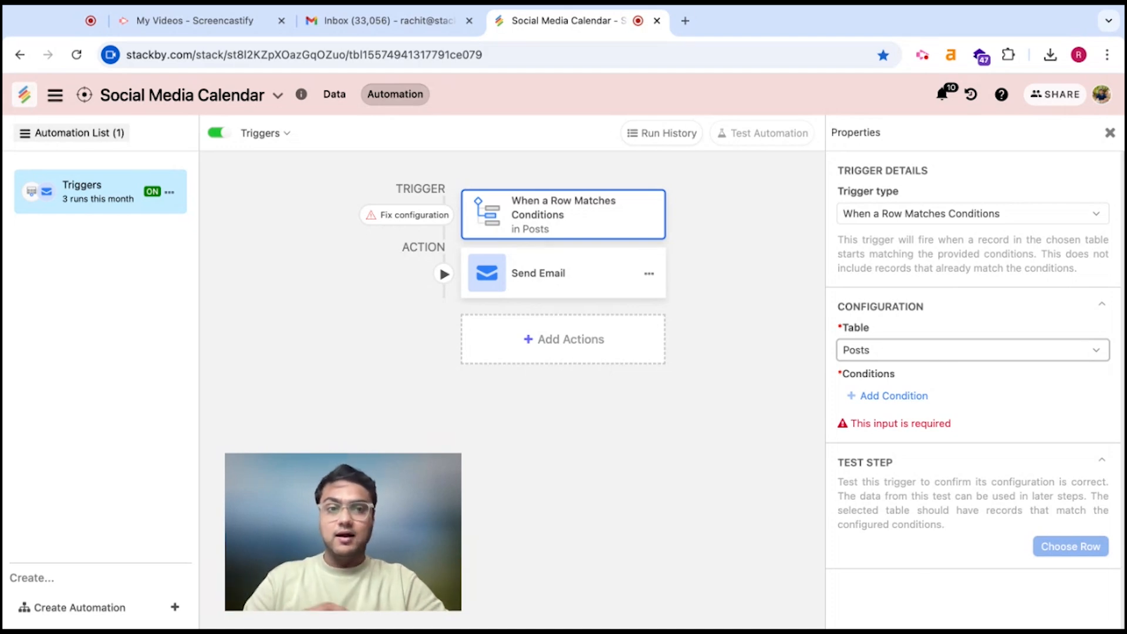
Add a condition to the Posts table trigger requiring that Status is Revision.
click(886, 397)
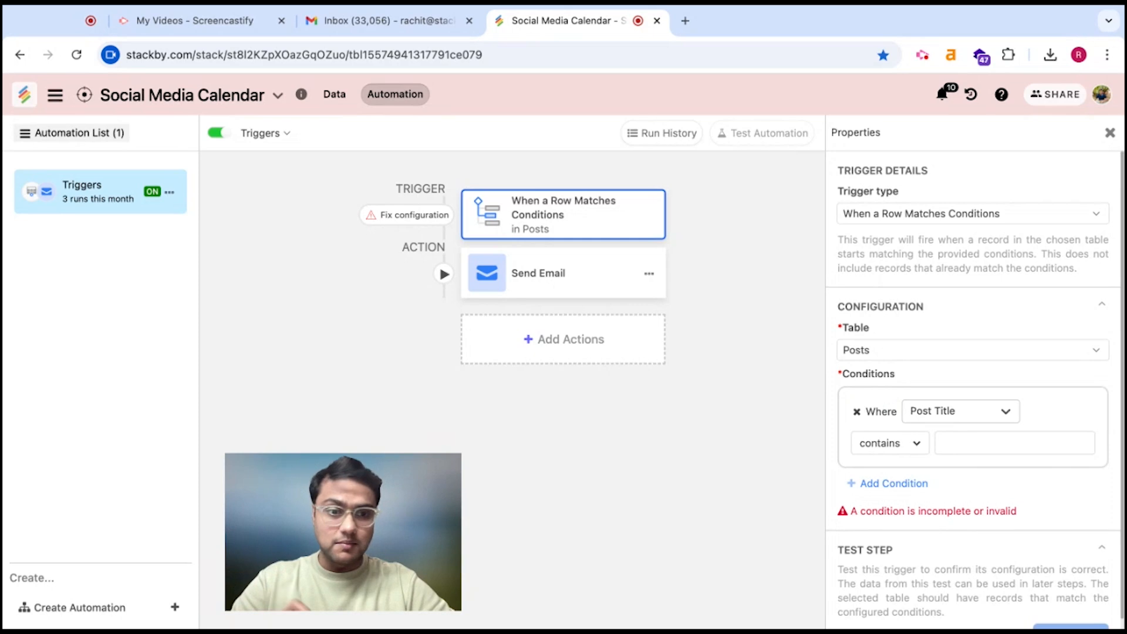
click(958, 410)
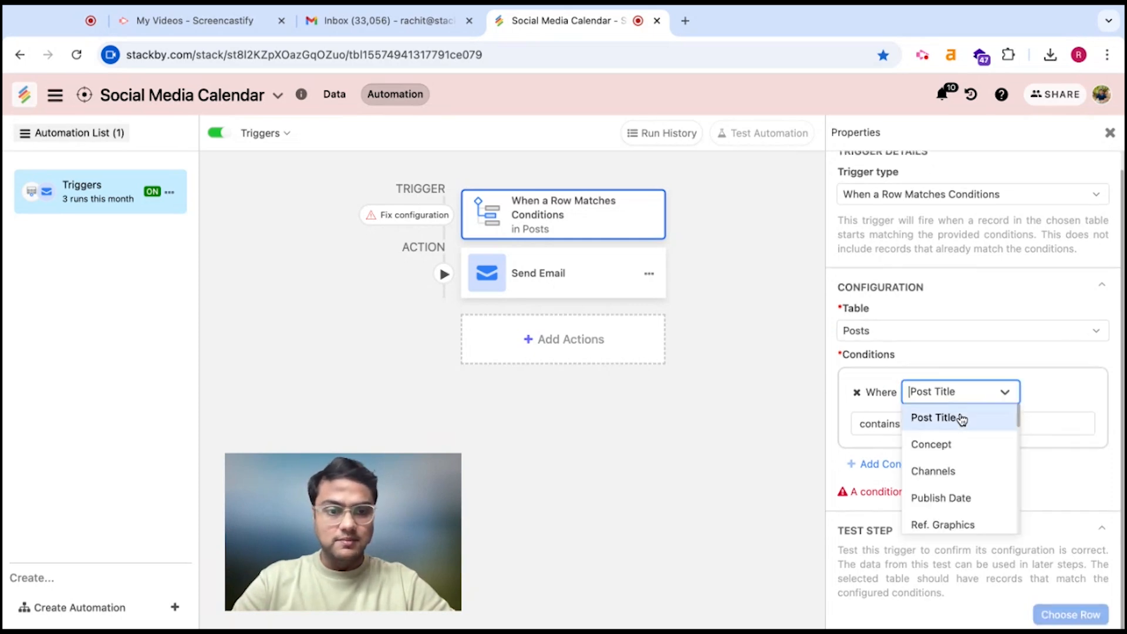
scroll(966, 490, down, 3)
click(961, 505)
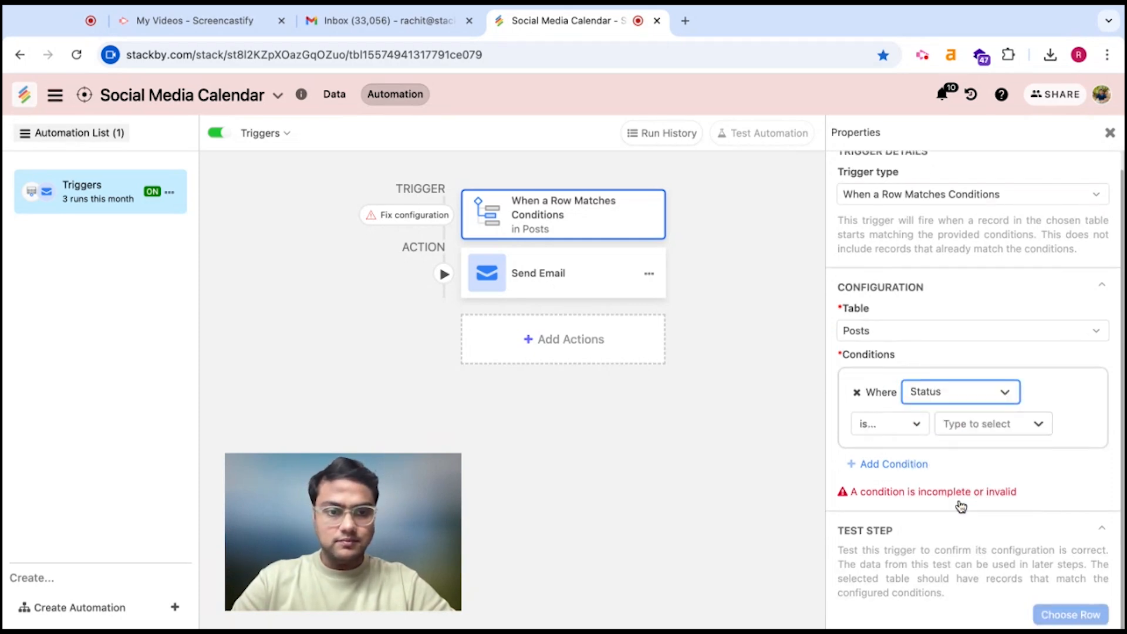
click(1009, 425)
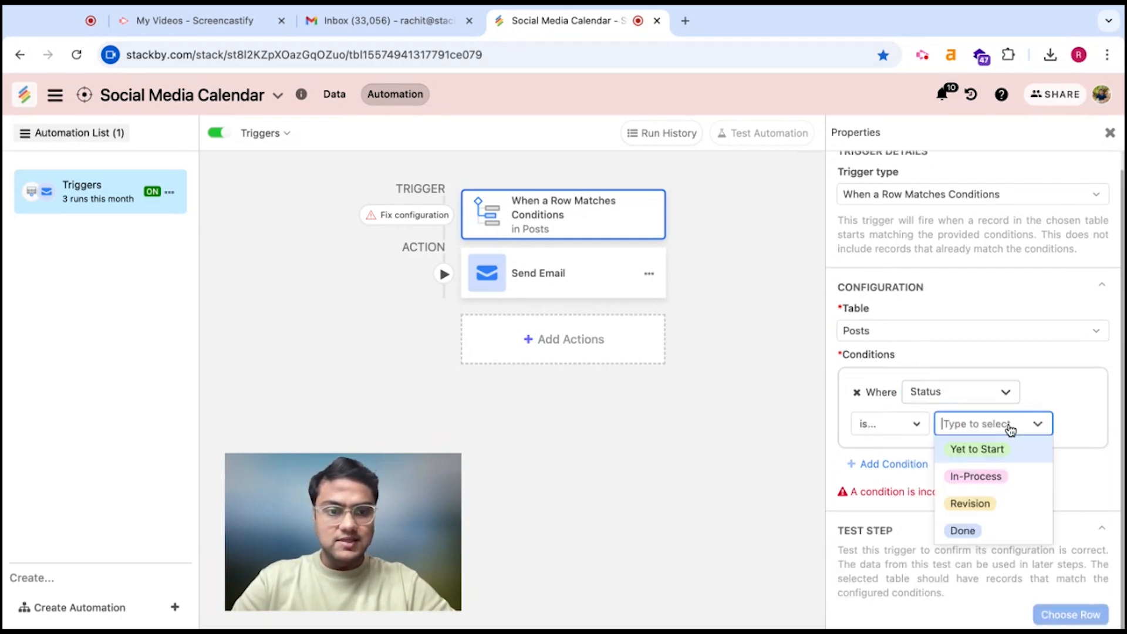
click(1000, 510)
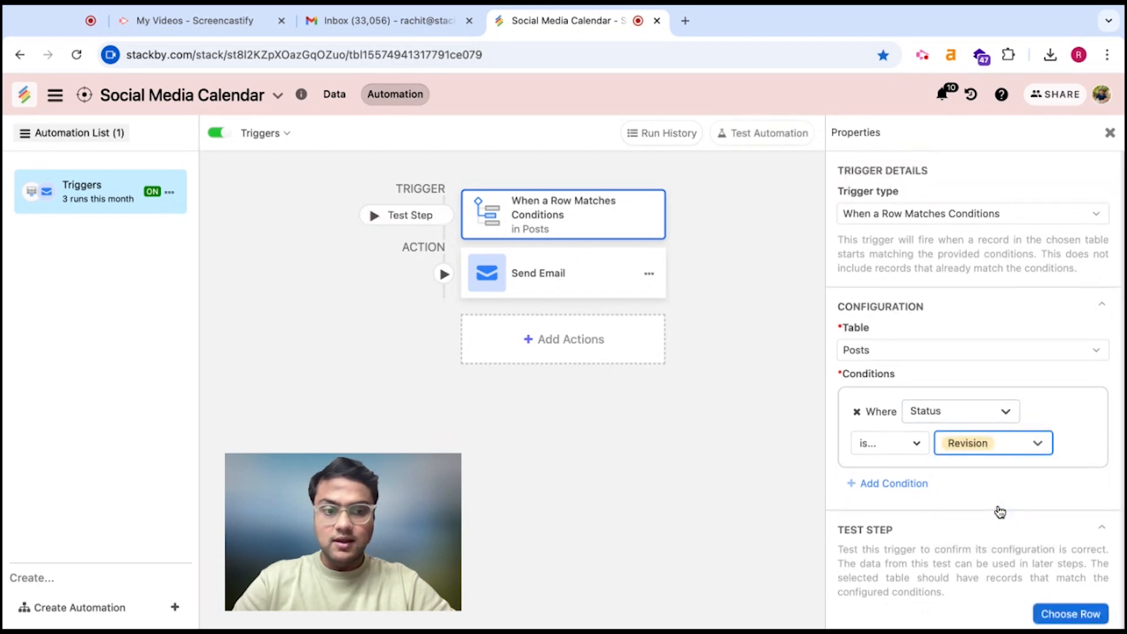
Test the When a Row Matches Conditions trigger with a listed row and review the test result.
click(1065, 621)
click(623, 243)
click(596, 274)
click(581, 211)
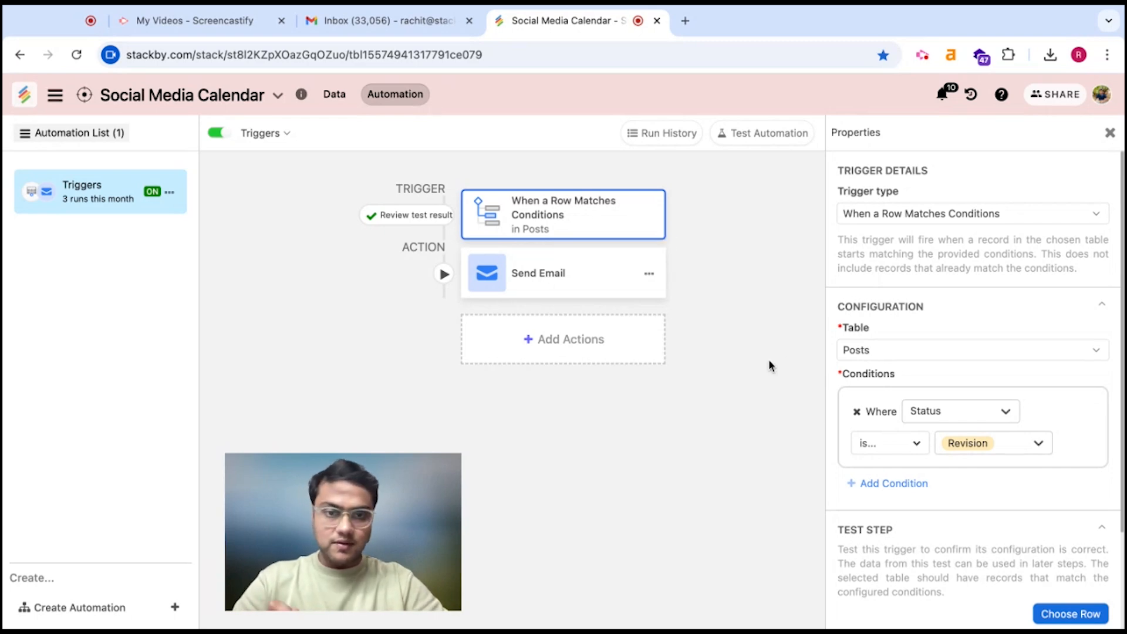
scroll(908, 518, down, 3)
scroll(937, 455, up, 3)
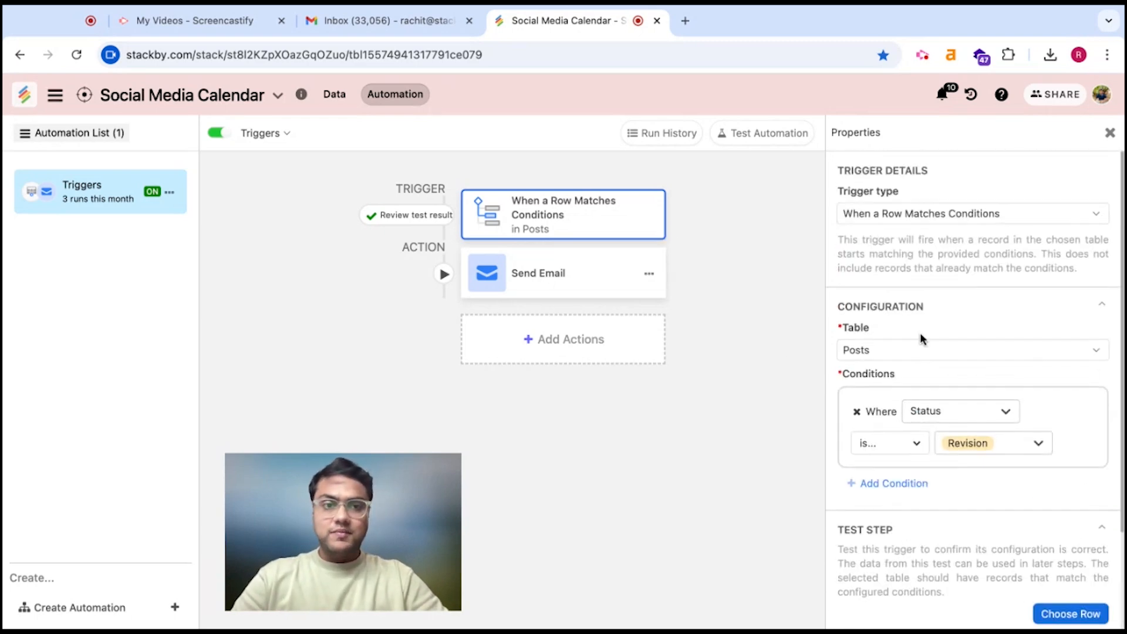
click(969, 212)
scroll(981, 345, down, 1)
scroll(982, 344, up, 1)
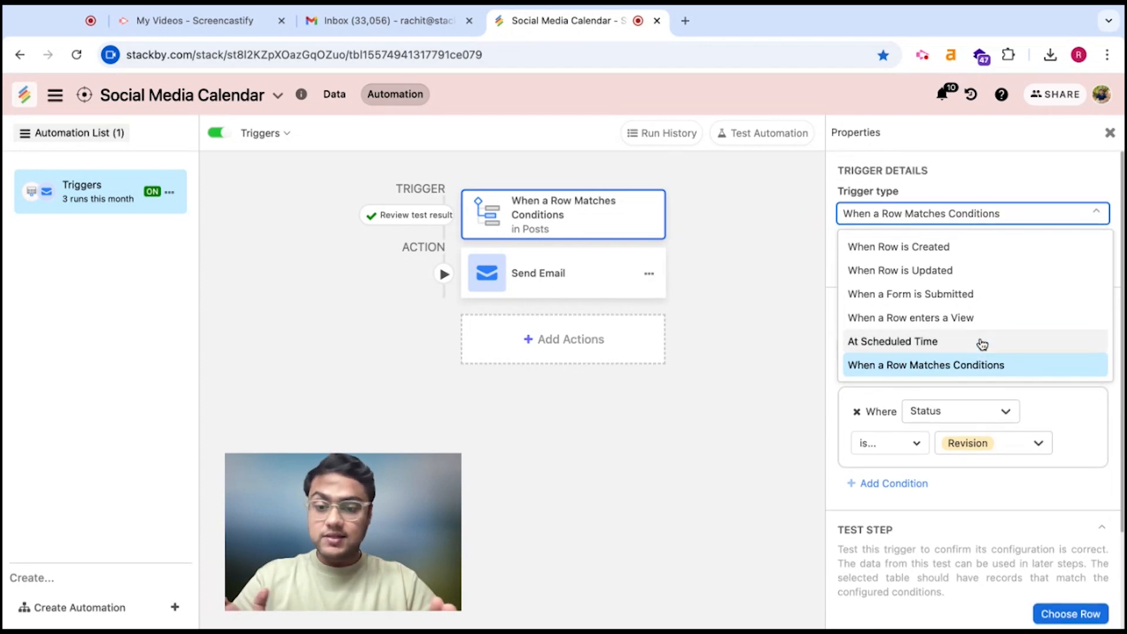